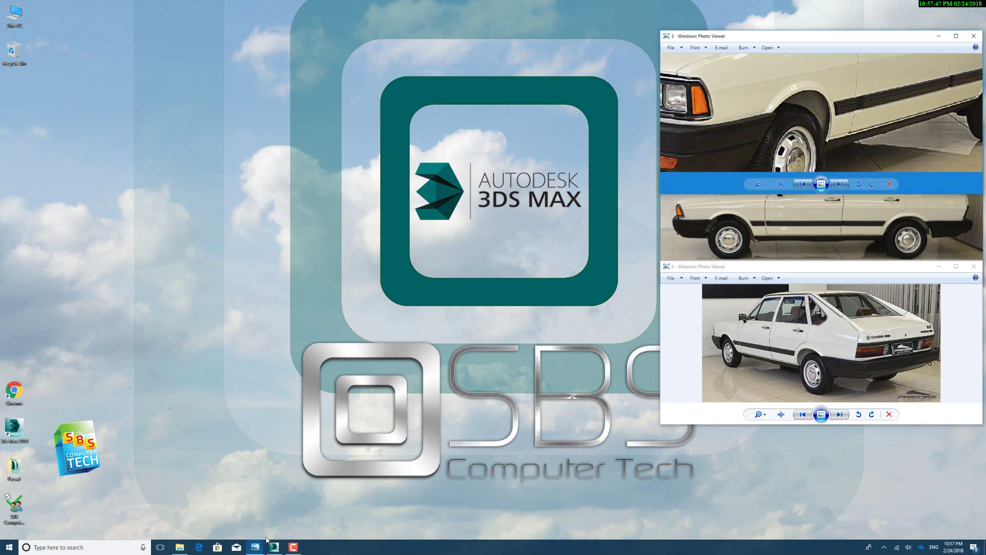
Switch to 3ds Max and open the scene 5.max from the Passat folder on the desktop
left_click(274, 547)
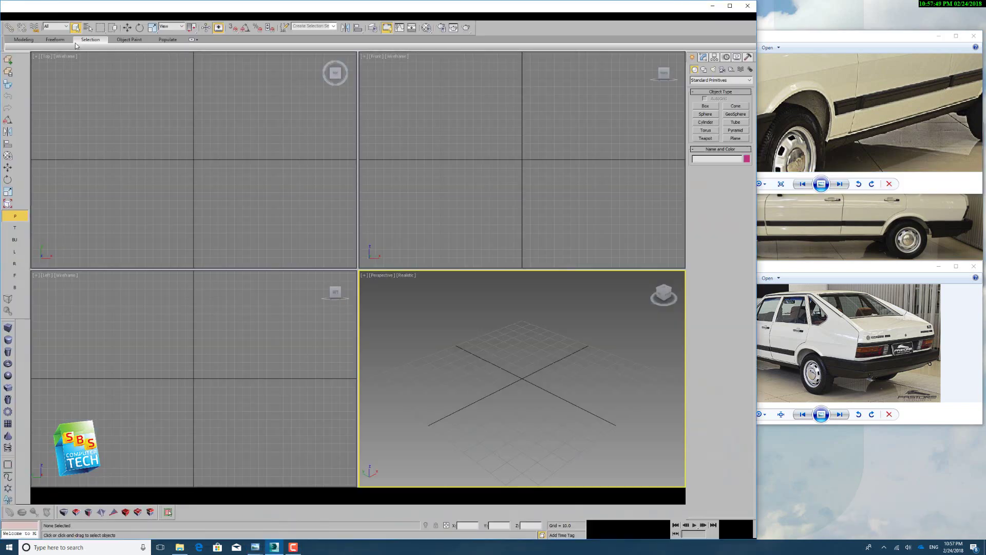
left_click(10, 13)
left_click(33, 64)
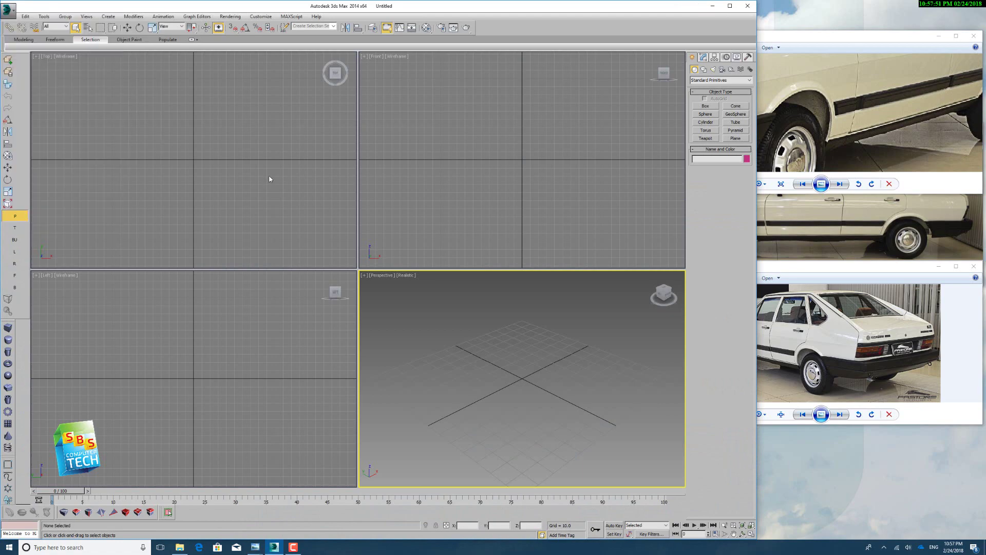
left_click(259, 168)
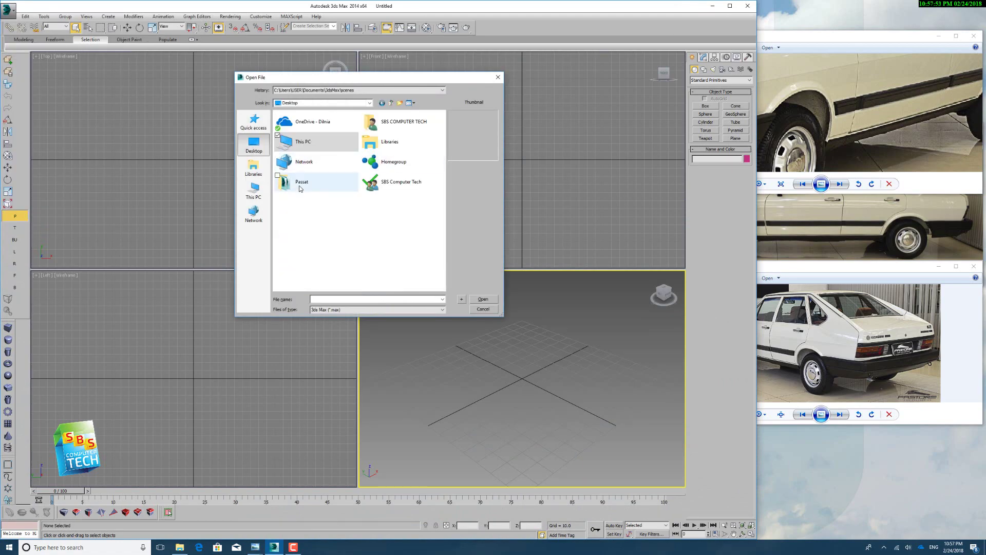
double_click(299, 184)
double_click(294, 189)
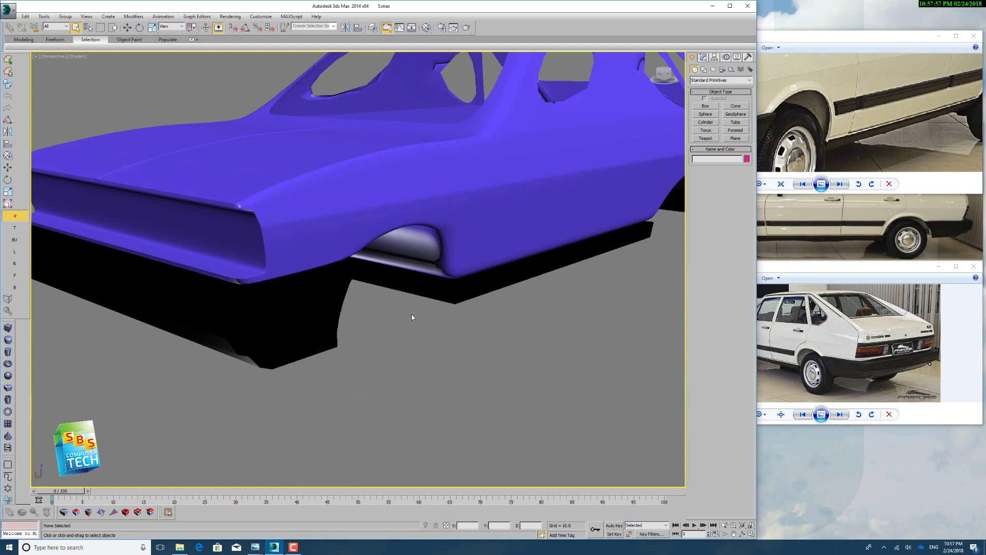
Assign the semi-transparent grey material to the purple car body
left_click(427, 27)
left_click_drag(485, 385, 489, 233)
left_click(548, 348)
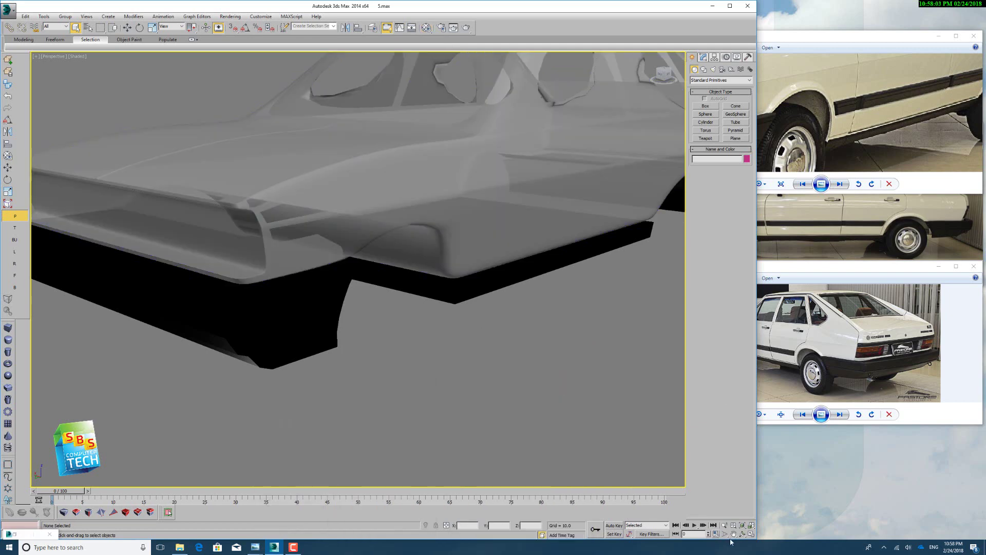
Maximize the Left view, select the car body Plane002 and work on it at Vertex level of its Editable Poly
left_click(751, 534)
left_click(633, 466)
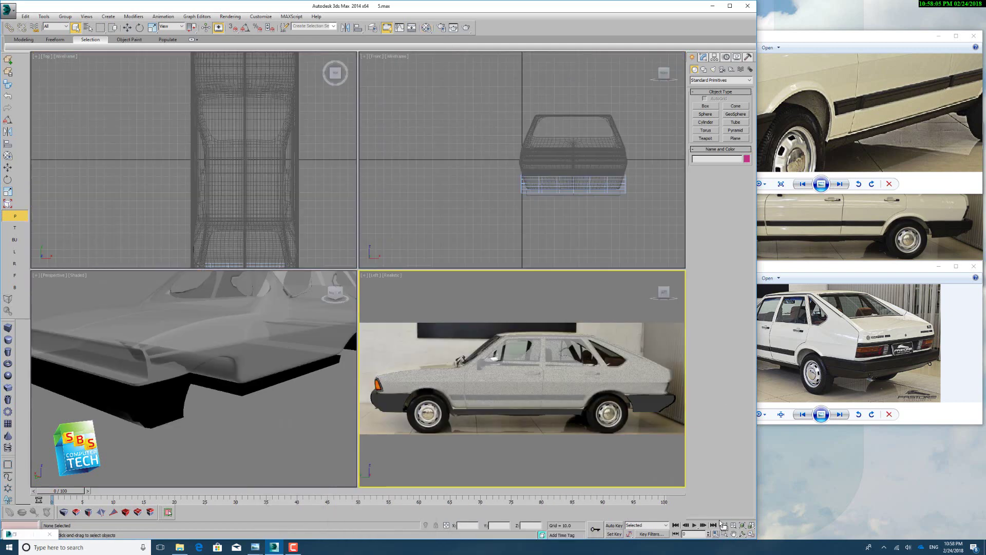
left_click(750, 534)
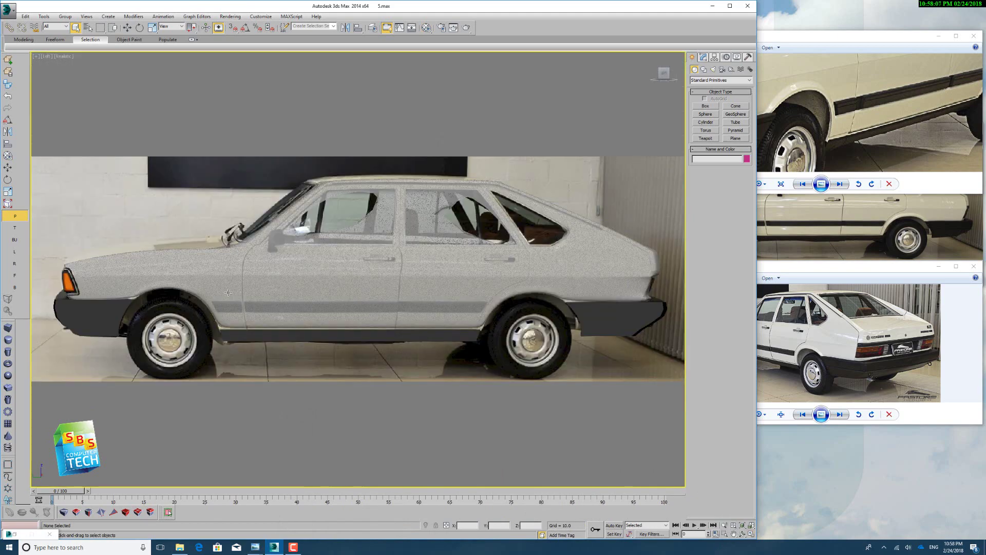
left_click(203, 281)
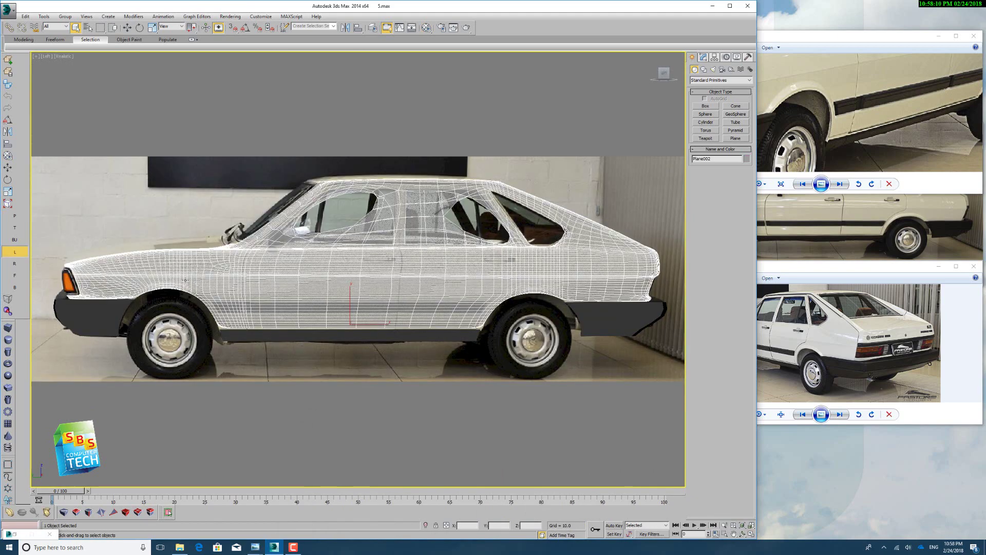
left_click(703, 57)
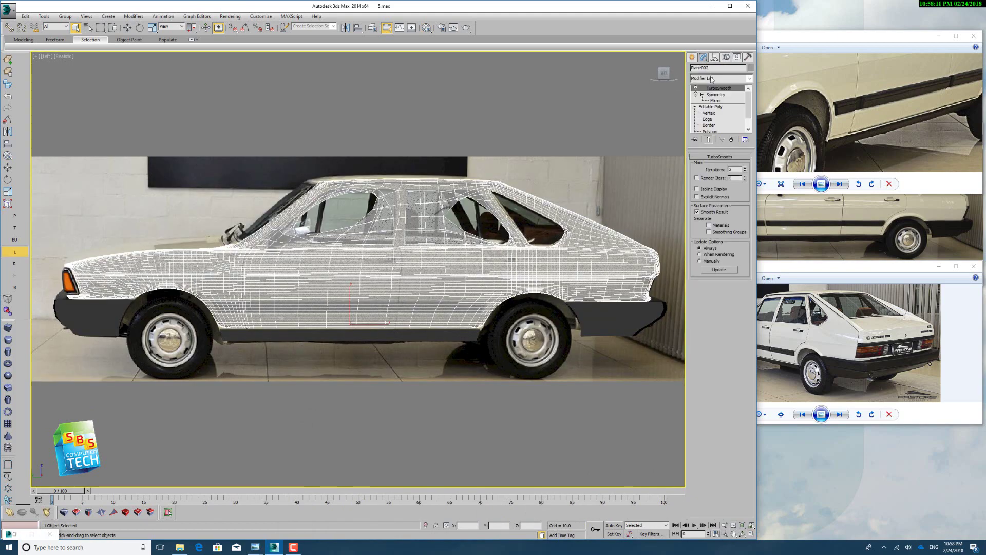
left_click(709, 113)
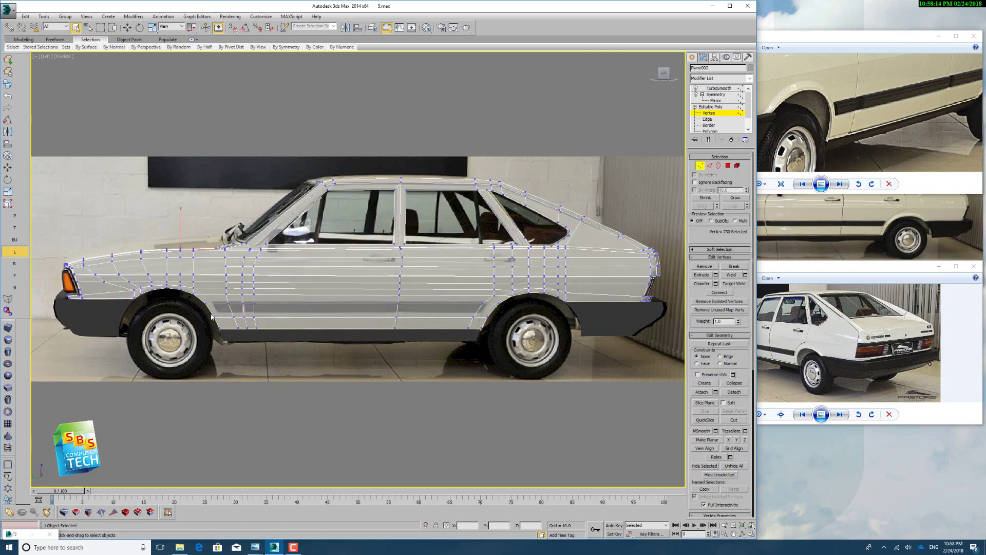
Select the vertices along the lower sill edge between the wheels and move them down by about 0.4
right_click(228, 327)
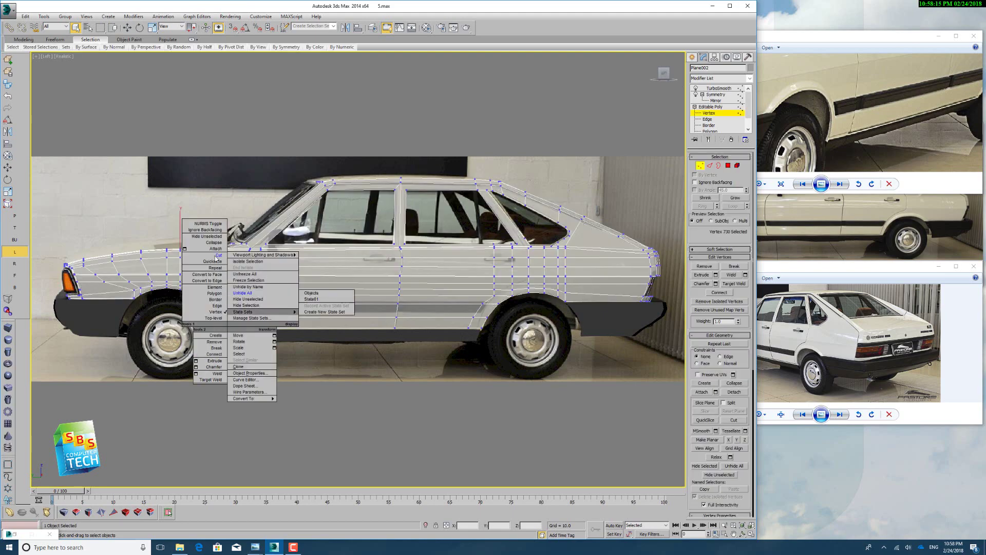
left_click(218, 256)
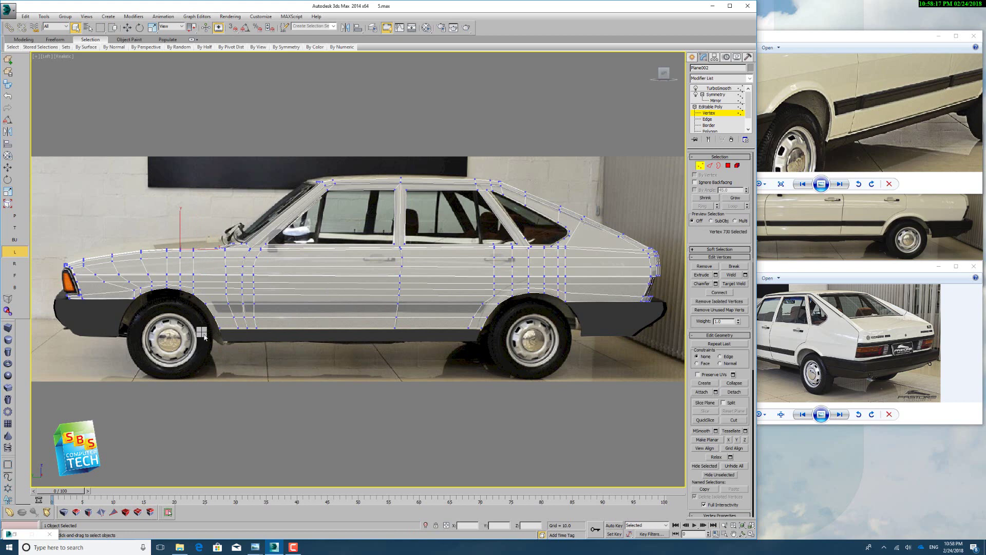
right_click(200, 329)
left_click(194, 343)
left_click_drag(504, 327, 214, 335)
left_click(127, 27)
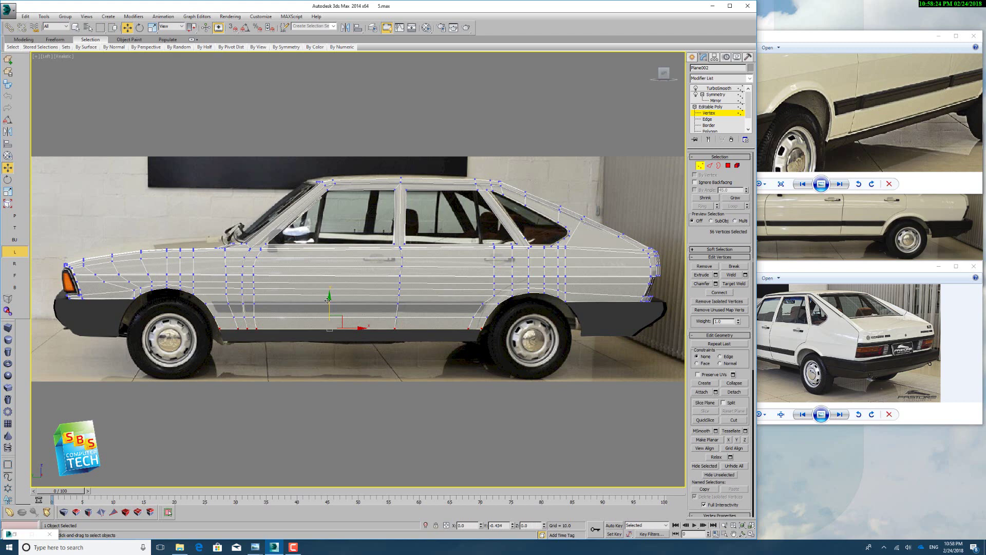
Cut a new edge line along the rear side of the front wheel arch down to the sill
right_click(224, 346)
left_click(206, 276)
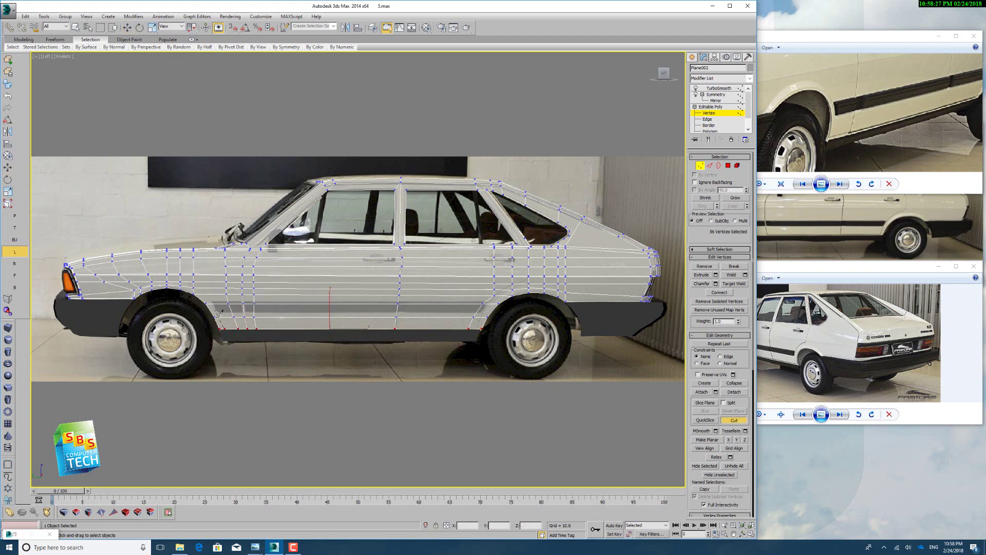
left_click(219, 317)
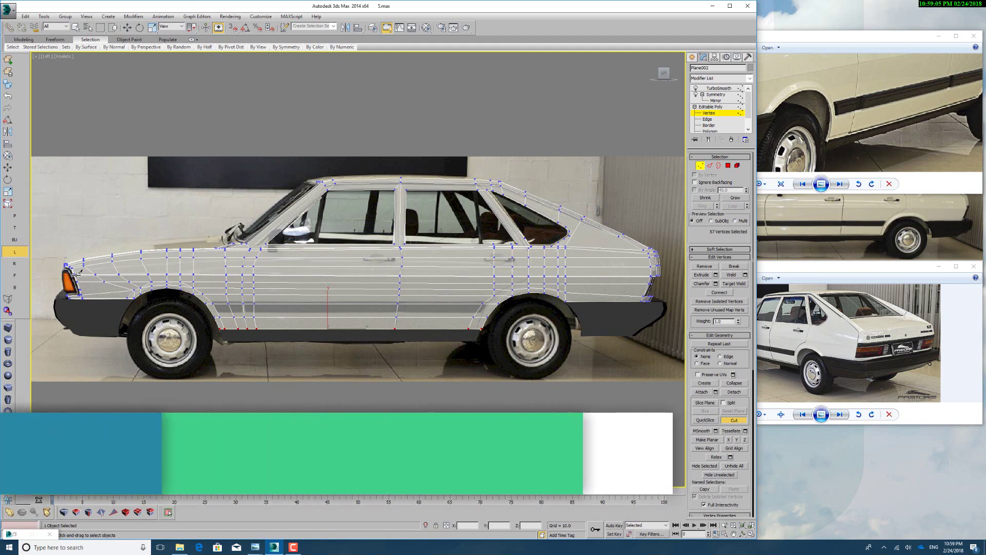
scroll(76, 275, "up", 2)
scroll(76, 275, "up", 2)
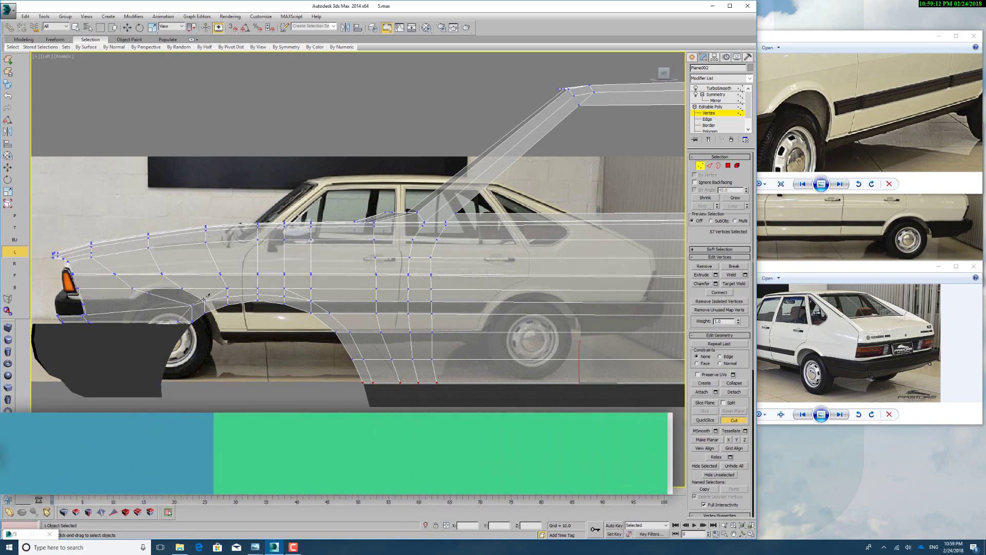
key("ctrl+z")
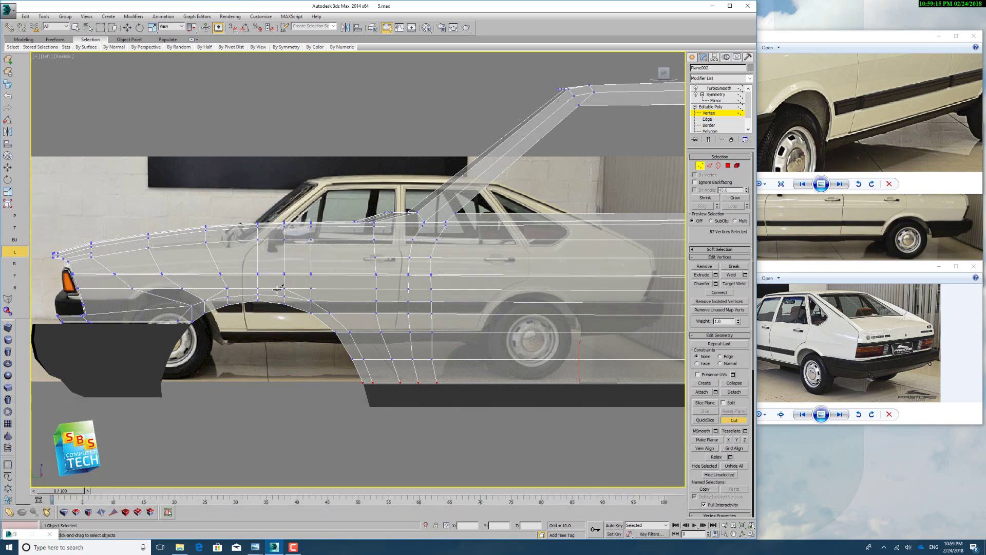
Cut the new edge line onward over the top of the front wheel arch and down its front side
scroll(259, 289, "up", 2)
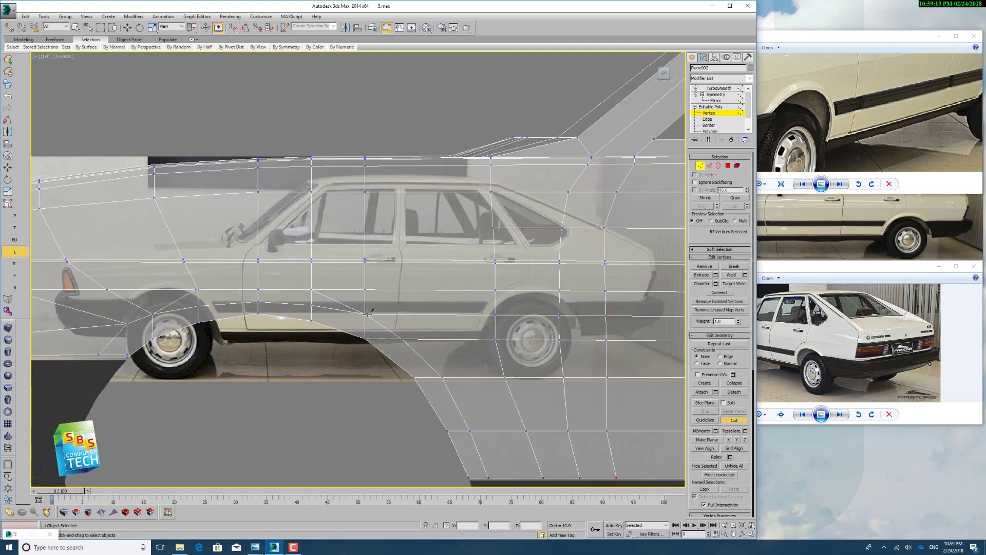
left_click(258, 287)
left_click(311, 291)
left_click(364, 313)
left_click(197, 290)
left_click(150, 310)
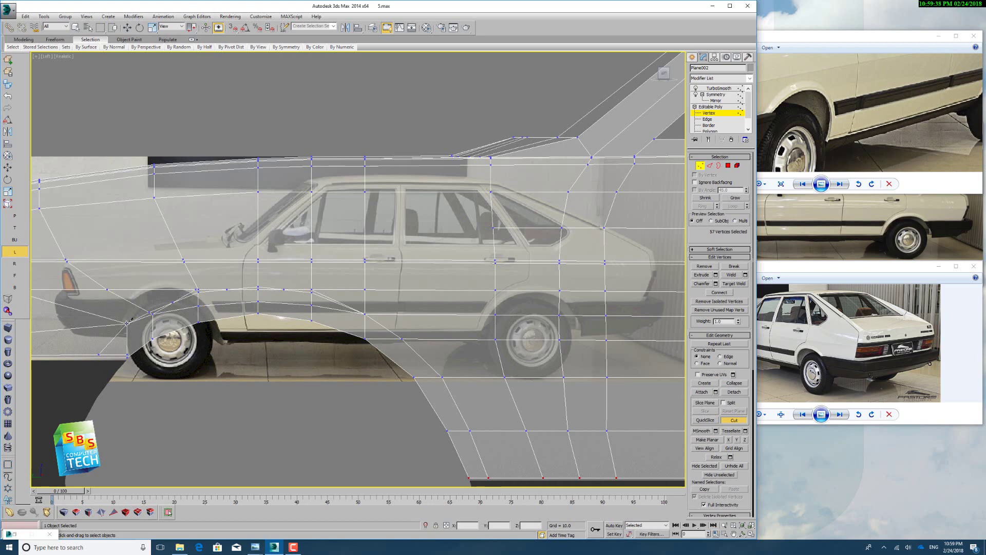
left_click(127, 323)
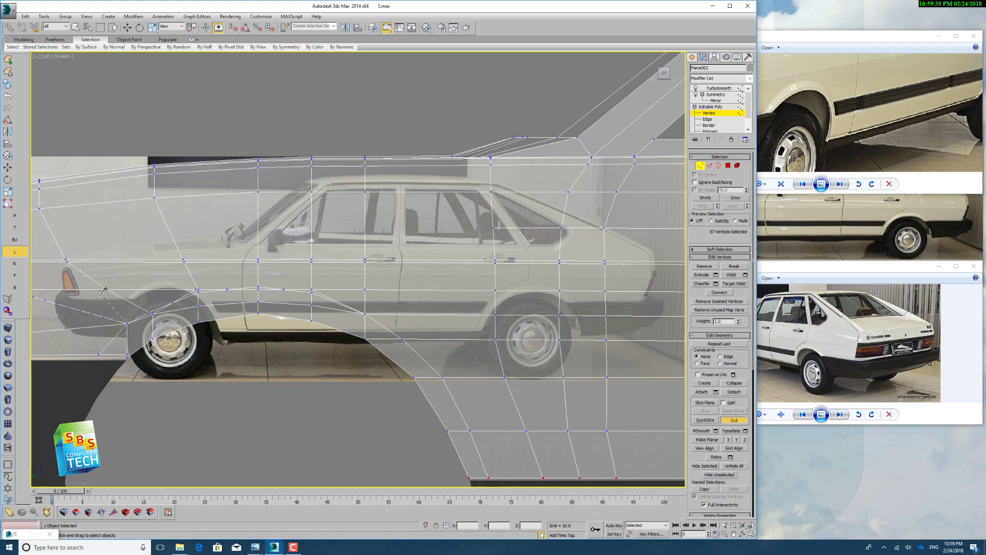
Remove the redundant diagonal edge beside the new cut, just behind the top of the front wheel arch
left_click(127, 27)
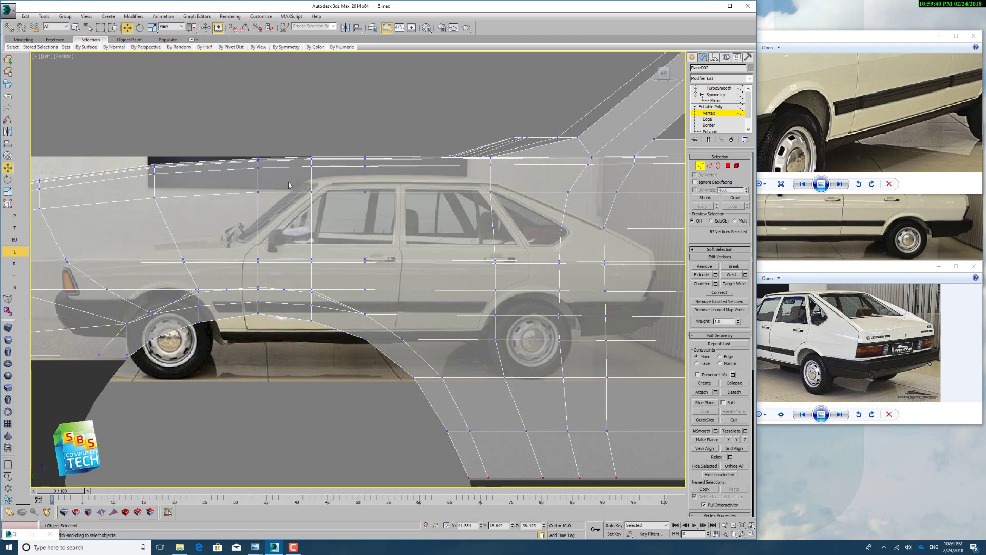
left_click(710, 166)
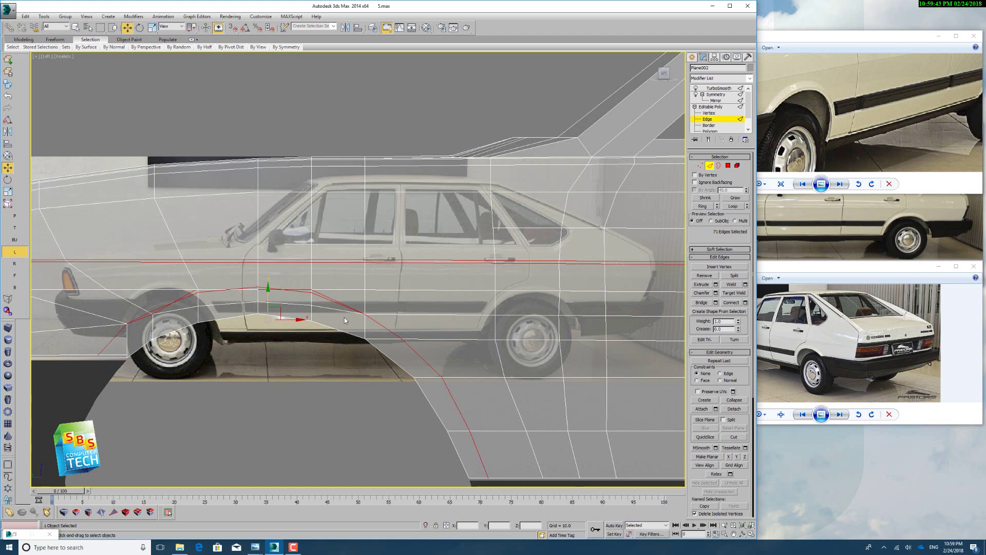
left_click(322, 293)
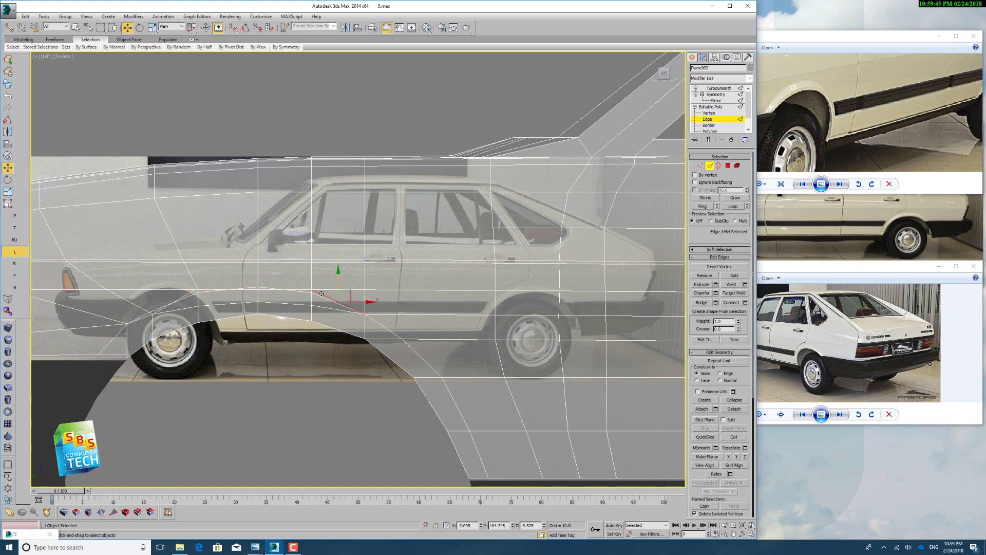
left_click(310, 293)
Remove the leftover edges beside the new cut above and in front of the front wheel arch, along with their vertices
left_click(239, 290)
left_click(211, 289)
left_click(205, 292)
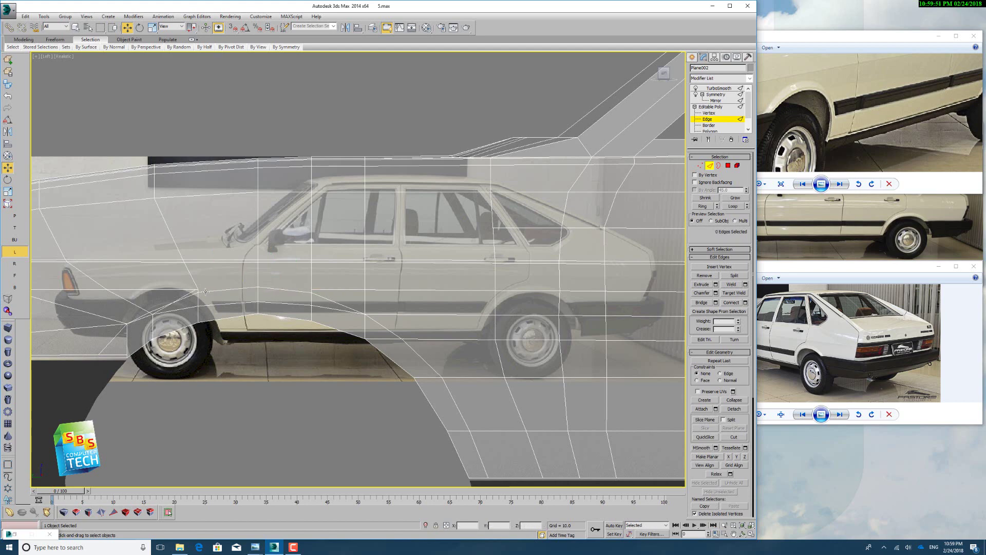
left_click(192, 291)
key("ctrl+BackSpace")
left_click(192, 292)
key("ctrl+BackSpace")
left_click(163, 310)
key("ctrl+BackSpace")
left_click(143, 318)
key("ctrl+BackSpace")
left_click(25, 16)
left_click(39, 23)
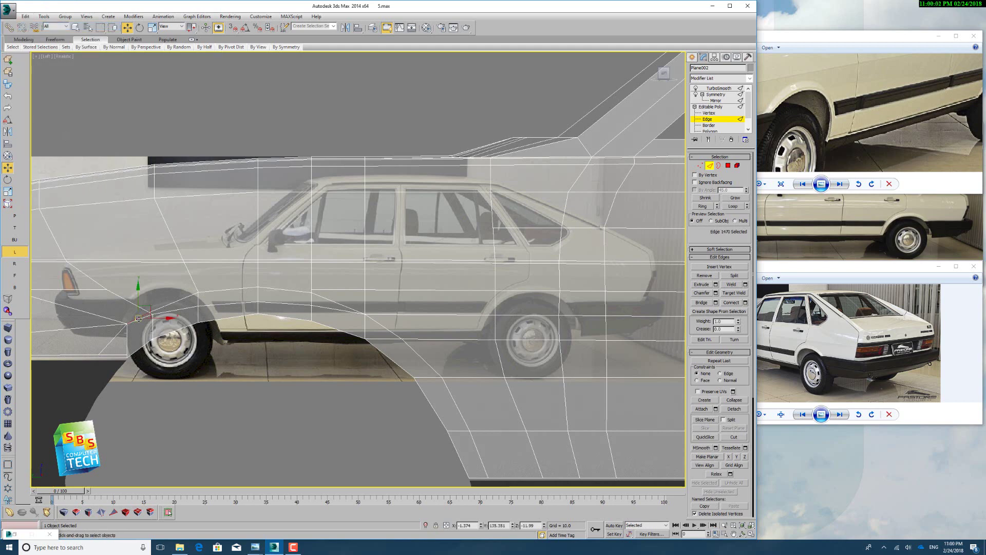
left_click(167, 321)
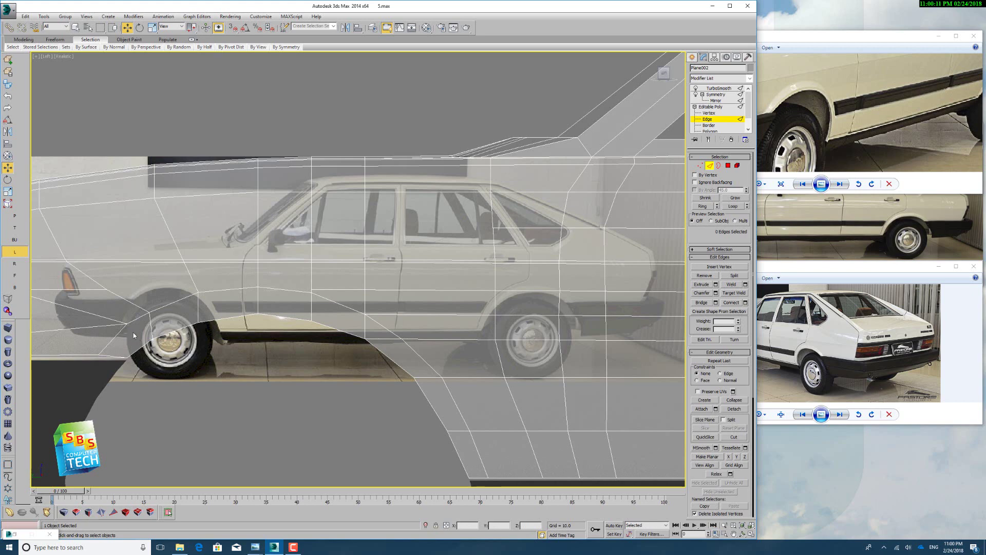
Remove the short horizontal edge behind the front wheel arch and cut two angled edges from the arch line to the wheel opening
left_click(382, 340)
left_click(381, 340)
left_click(699, 166)
right_click(473, 382)
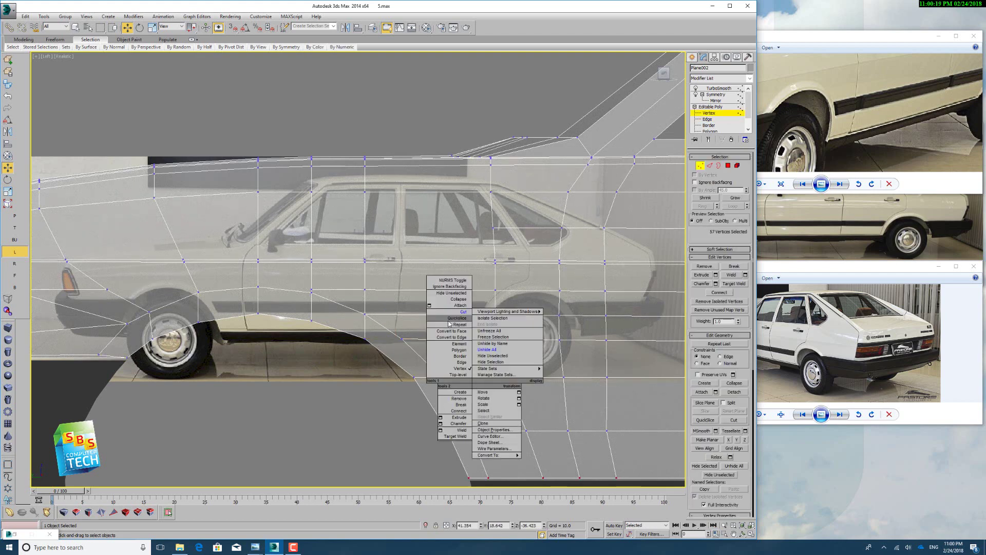
left_click(459, 312)
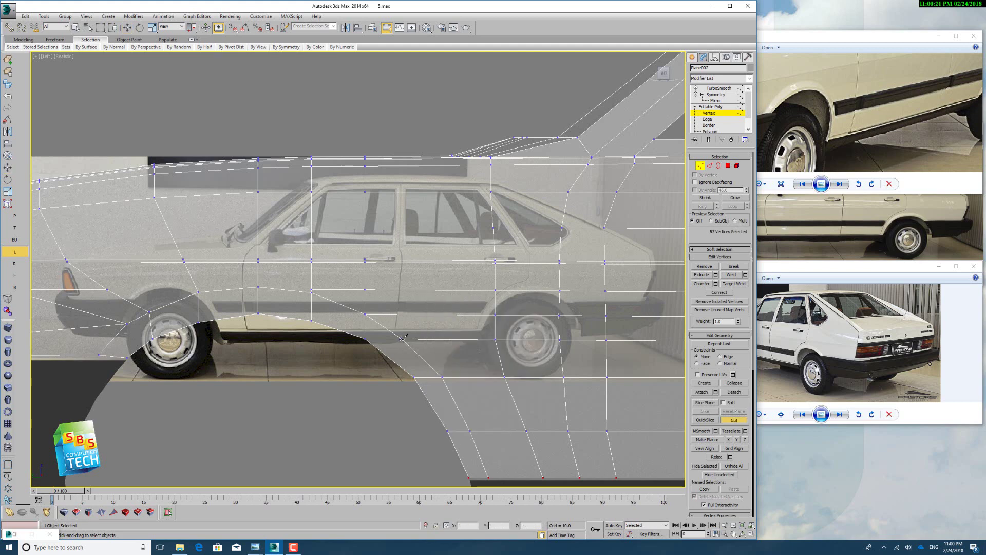
left_click(401, 339)
left_click(389, 357)
left_click(364, 314)
left_click(352, 335)
Remove the short vertical edge between the arch line and the wheel opening behind the top of the front wheel
left_click(127, 27)
left_click(709, 165)
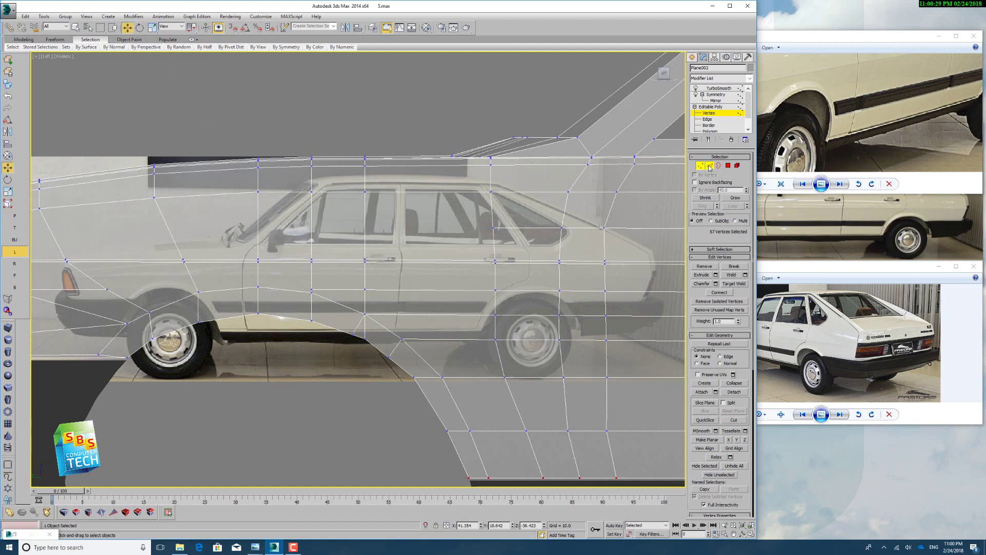
left_click(365, 327)
key("BackSpace")
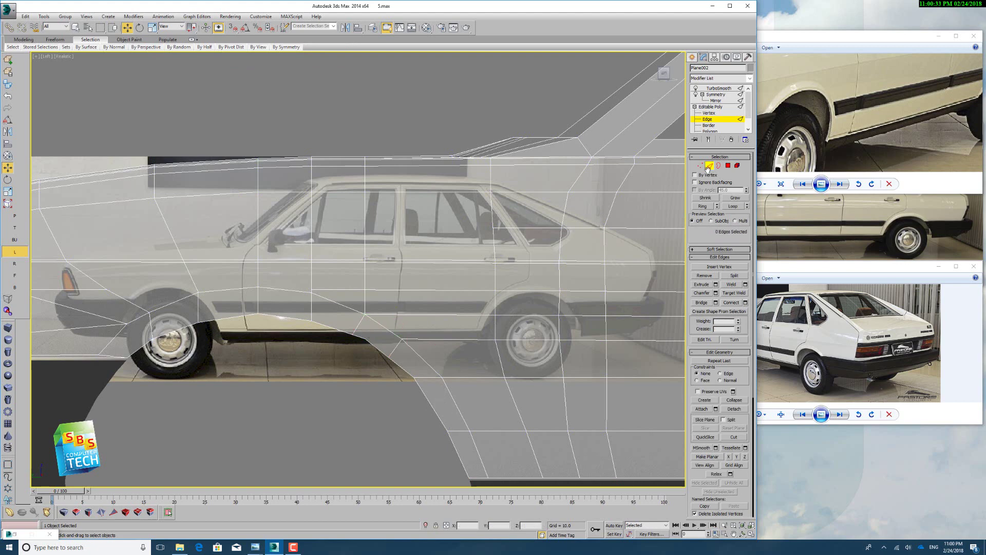
Cut an angled edge from the next lower vertex of the arch line to the rear border of the wheel opening
left_click(700, 167)
right_click(486, 446)
left_click(476, 381)
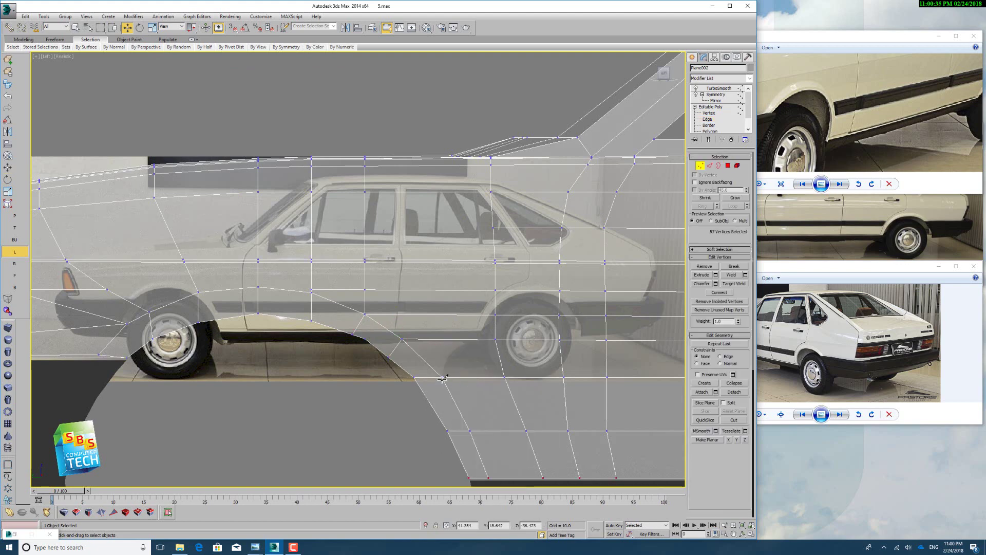
left_click(422, 389)
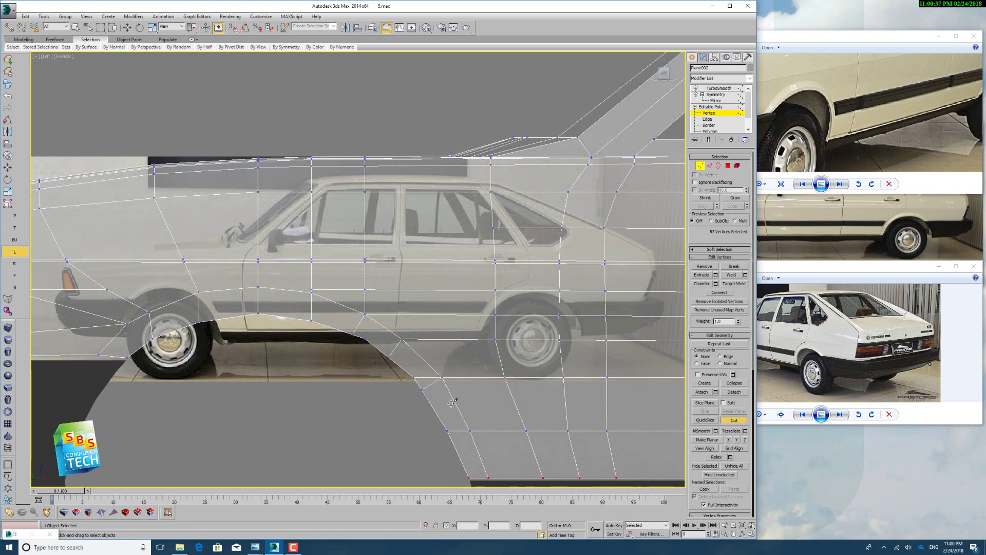
Try to remove the border vertex on the rear side of the front wheel opening, and undo the removal
left_click(127, 27)
left_click(709, 165)
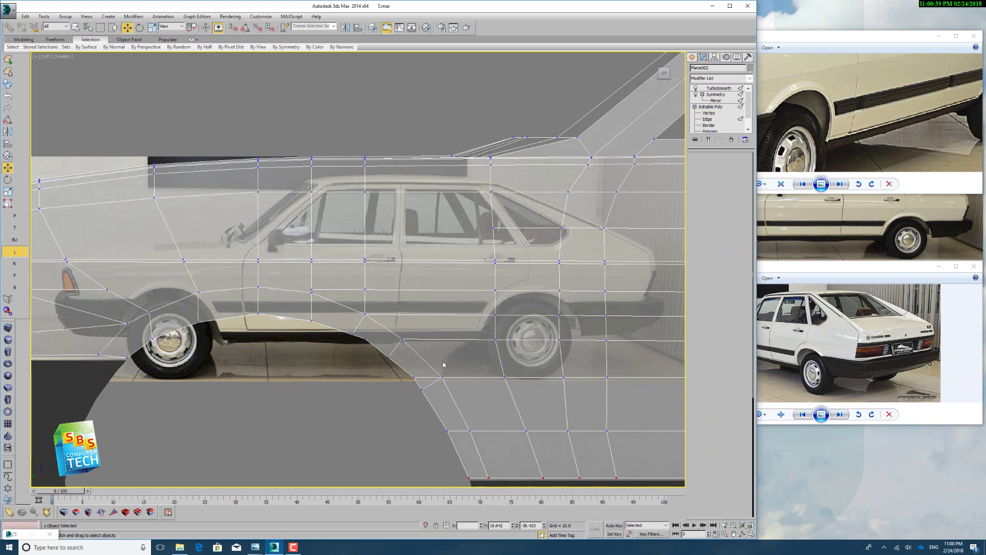
left_click(425, 384)
left_click(442, 423)
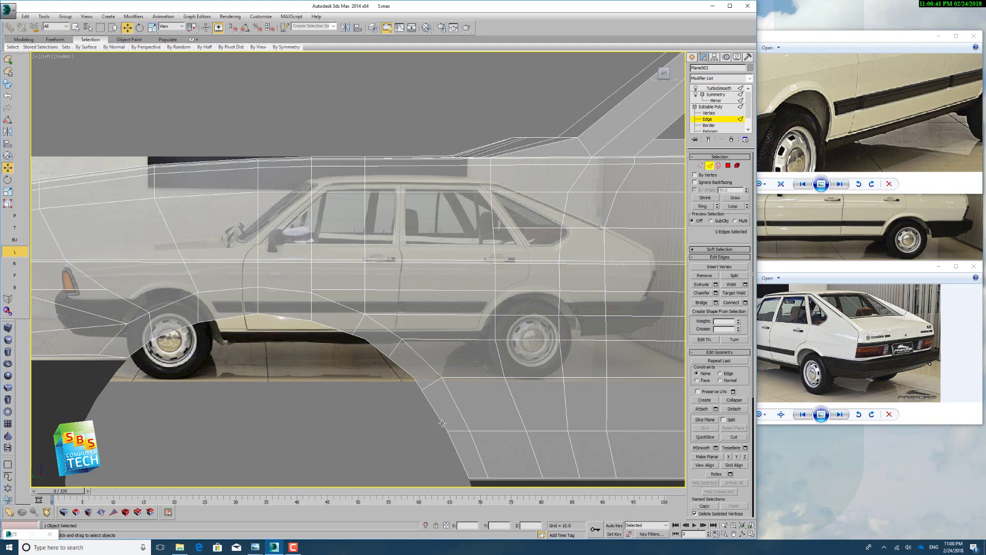
left_click(699, 164)
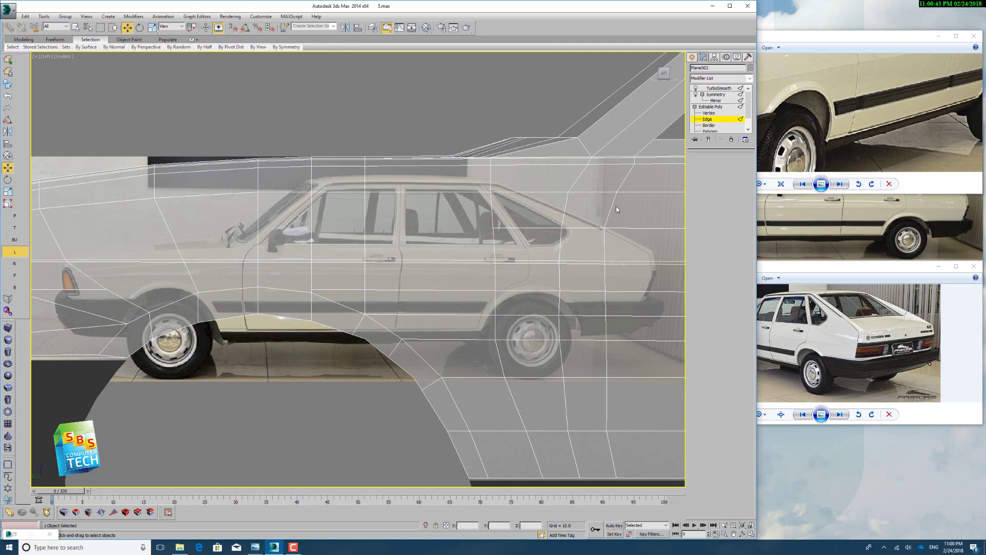
left_click(412, 376)
key("BackSpace")
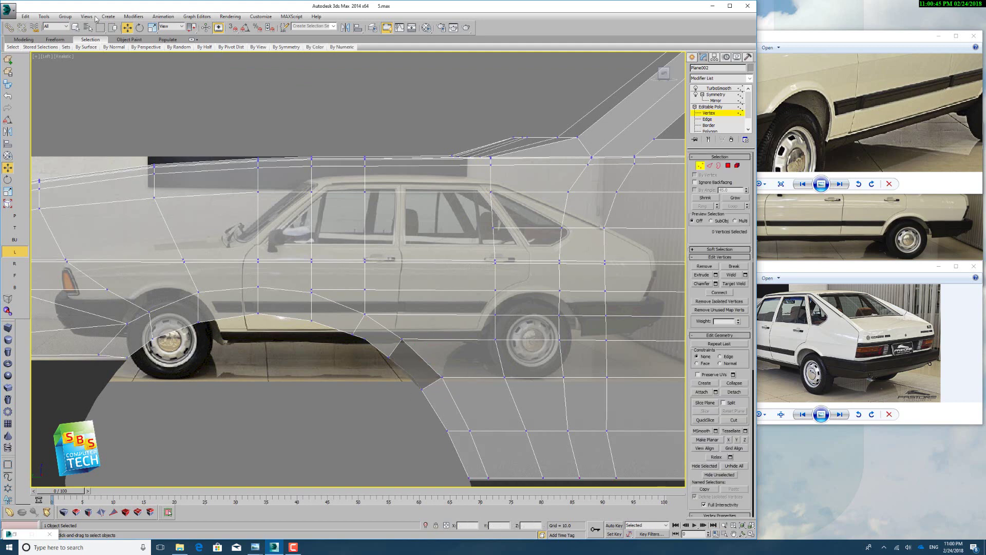
left_click(26, 16)
left_click(41, 25)
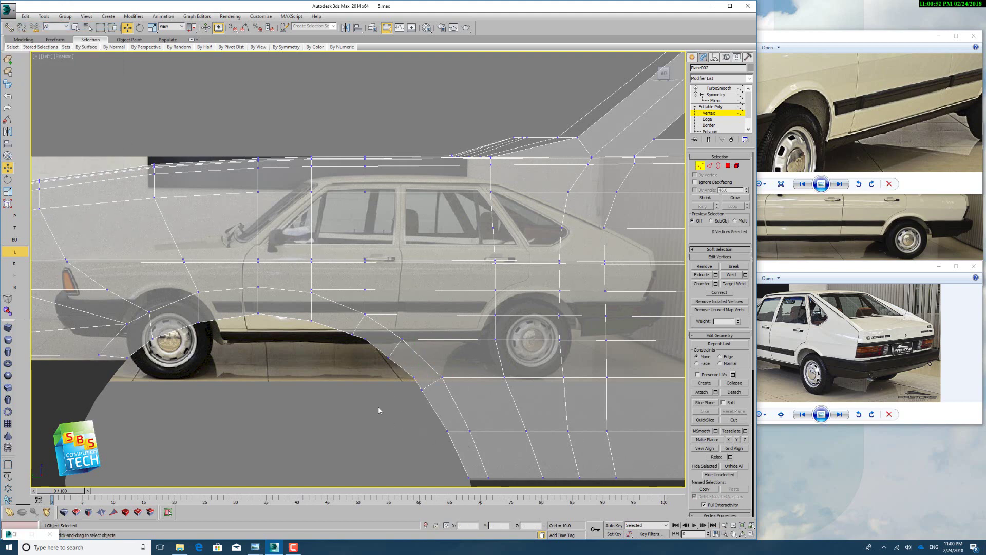
Cut a continuous arched row of edges just above the wheel arch line, from the vertex ahead of the arch to the column behind it
right_click(420, 342)
left_click(382, 272)
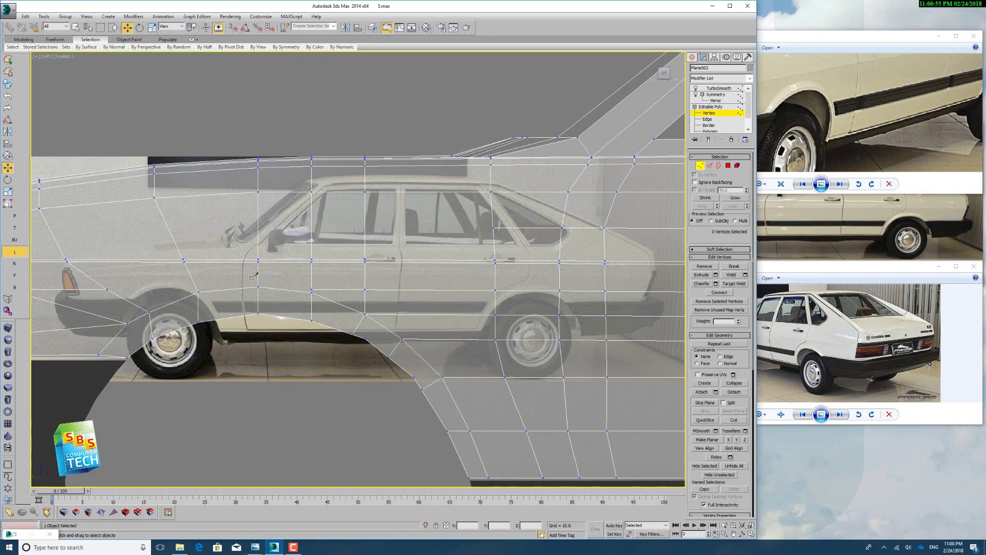
left_click(107, 288)
left_click(191, 275)
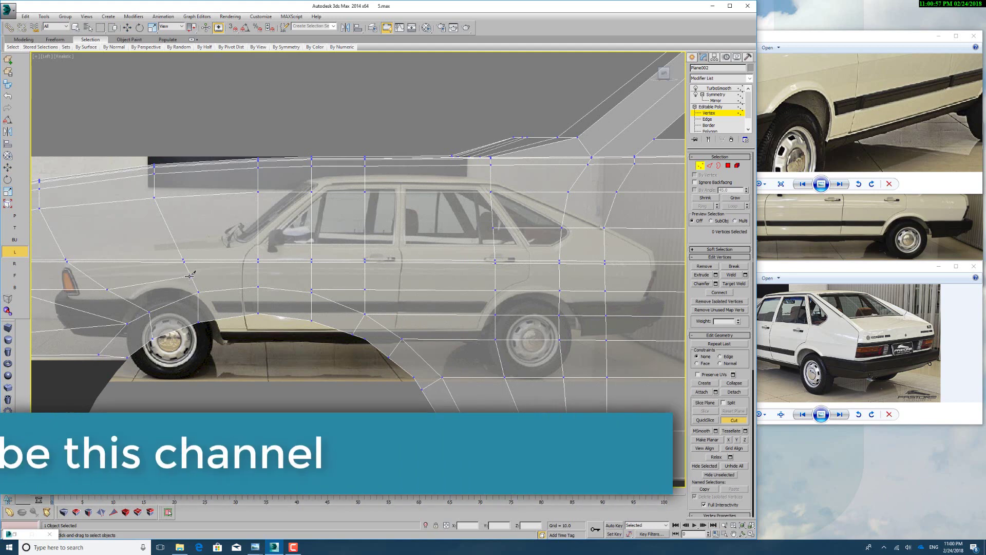
left_click(259, 274)
left_click(312, 280)
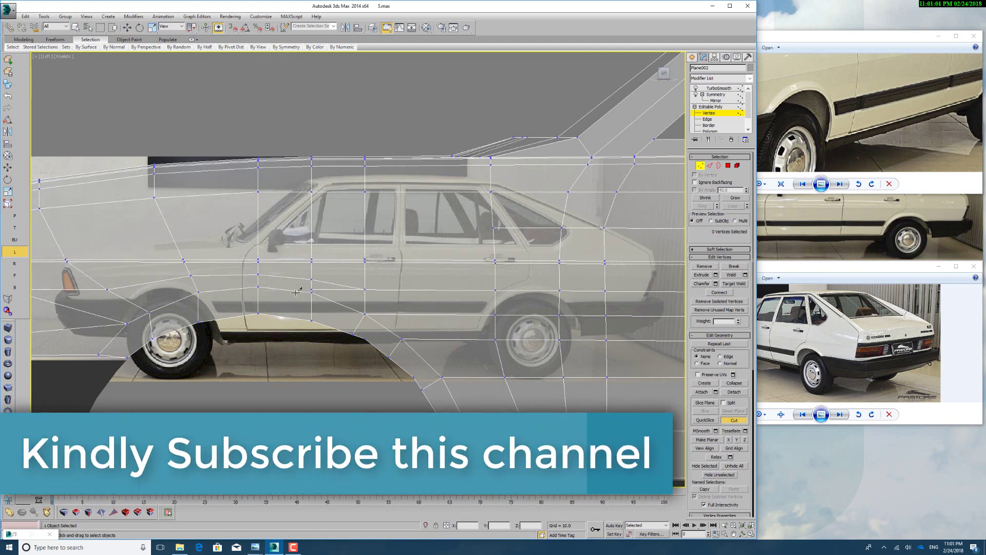
Remove the short horizontal edge directly below the rear end of the new arched cut, along with its vertices
left_click(140, 17)
left_click(127, 27)
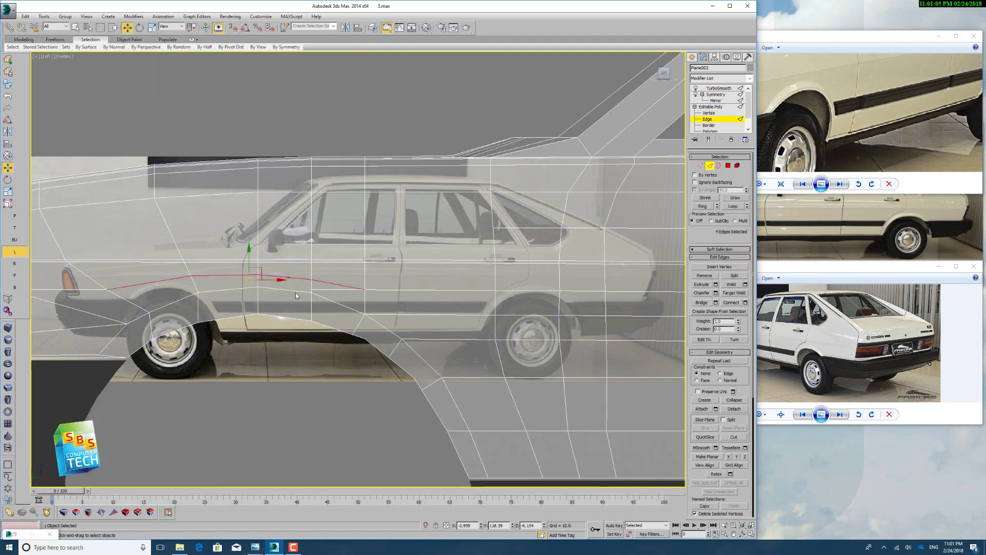
left_click(341, 291)
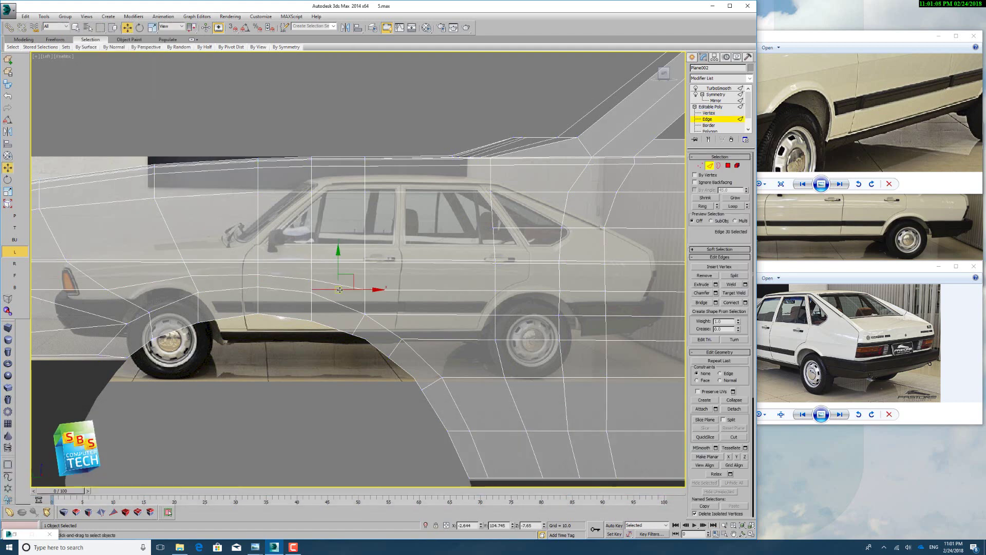
key("ctrl+BackSpace")
Cut a short edge along the lower lip from the front end of the arch line to the border of the wheel opening
scroll(339, 290, "up", 2)
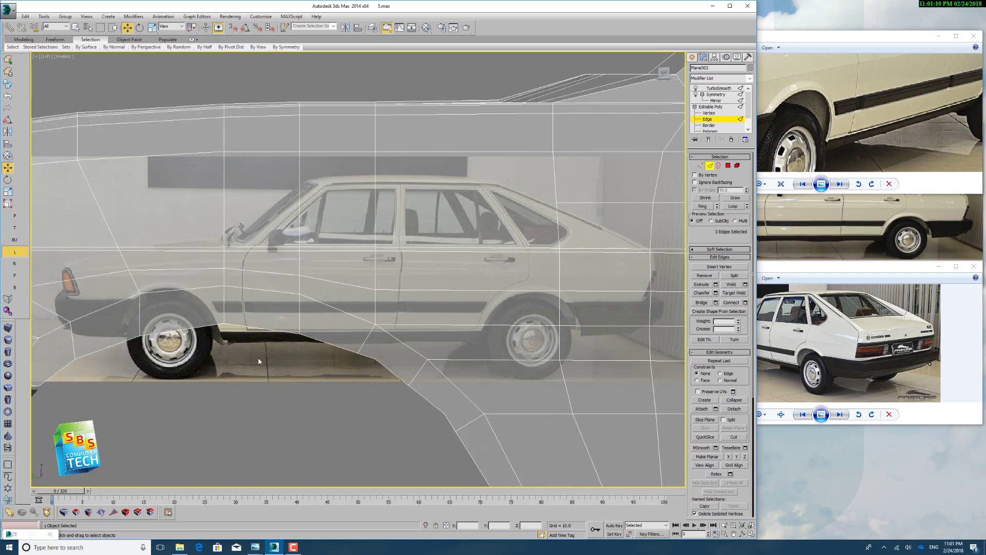
scroll(258, 360, "down", 5)
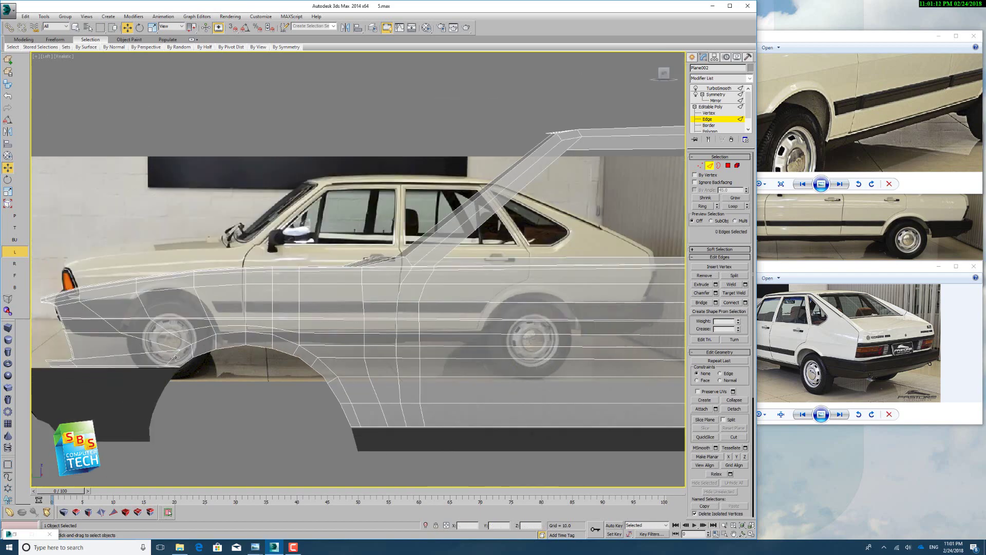
scroll(175, 357, "up", 2)
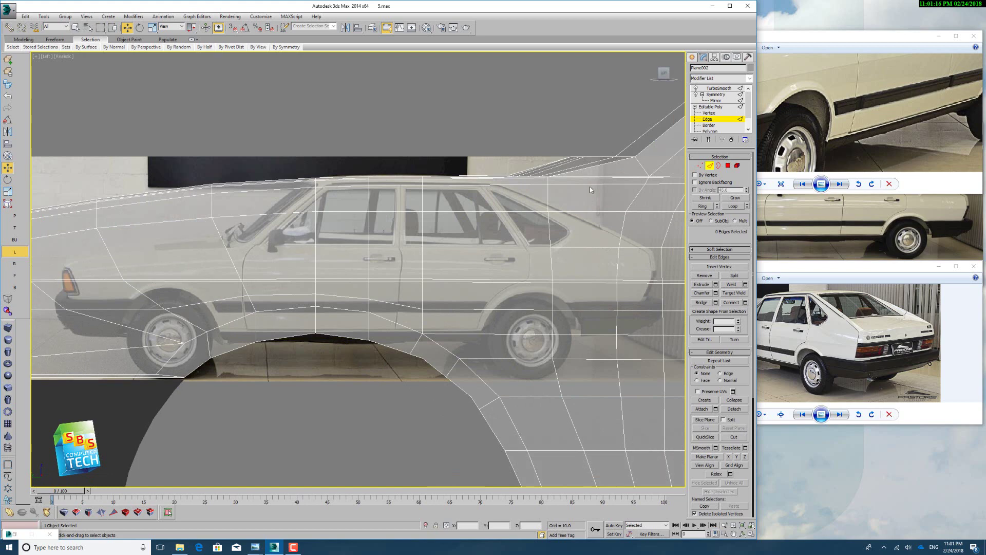
left_click(700, 165)
right_click(222, 340)
left_click(199, 360)
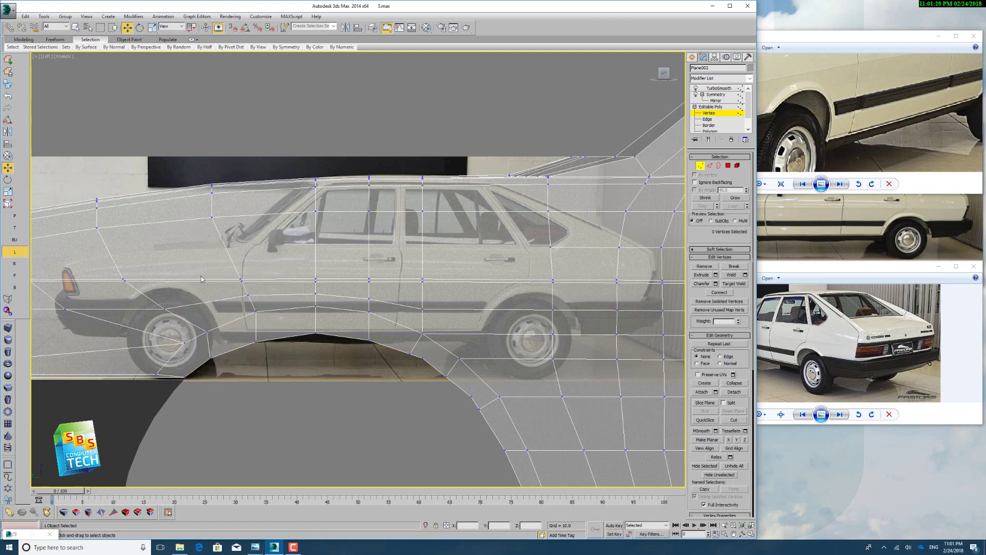
left_click(157, 373)
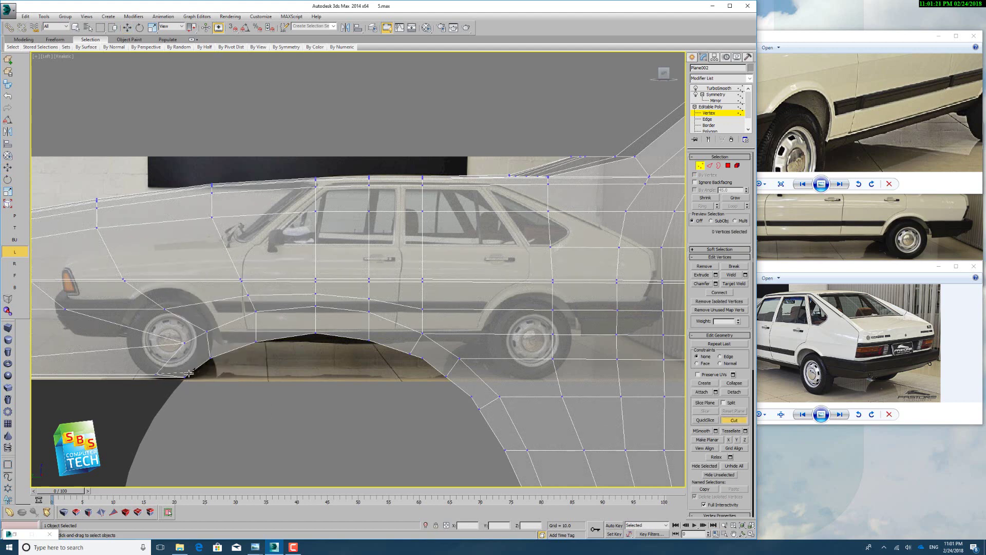
left_click(187, 375)
left_click(709, 166)
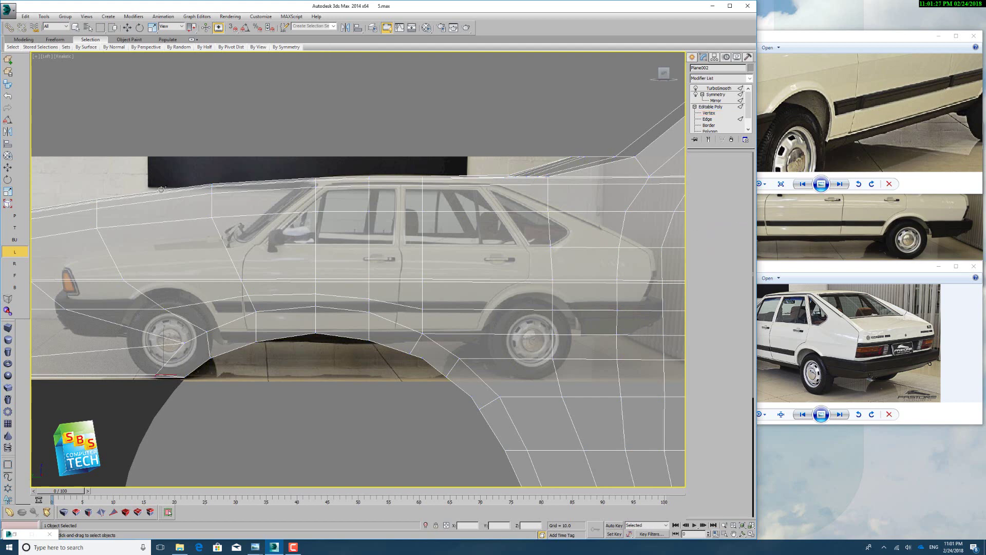
key("2")
left_click(127, 27)
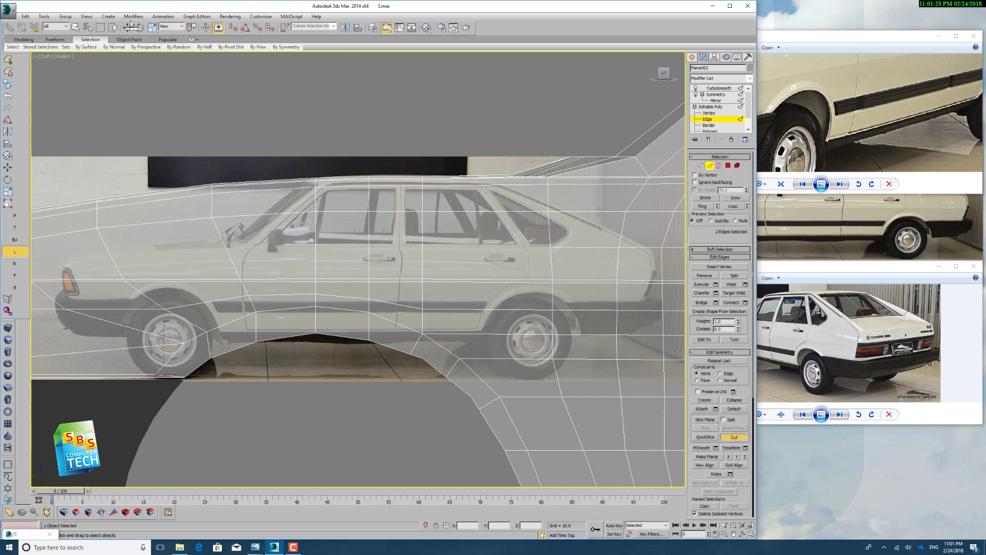
left_click(164, 376)
left_click(165, 377)
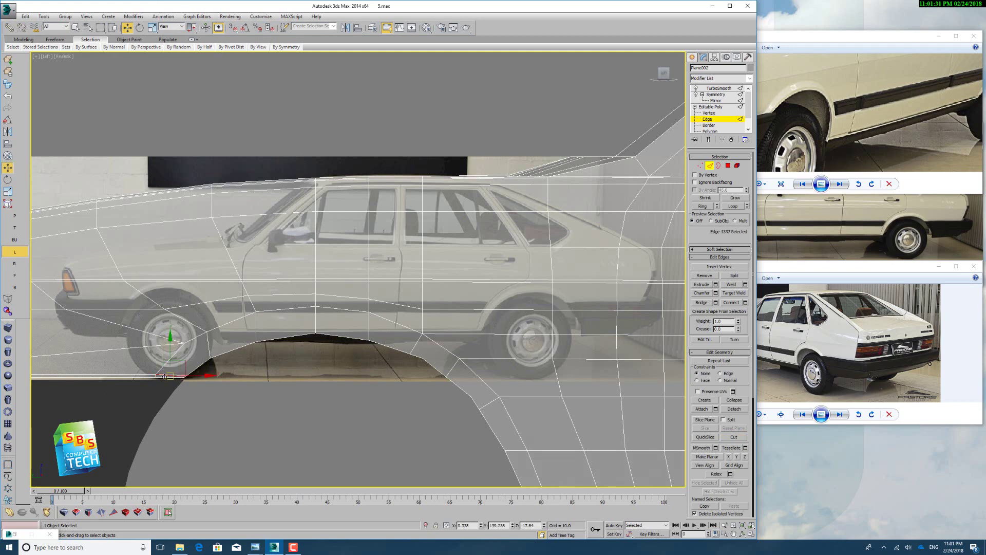
left_click(164, 376)
Cut a nearly horizontal edge just above the lower lip, from the front end of the body to the front border of the wheel opening
key("1")
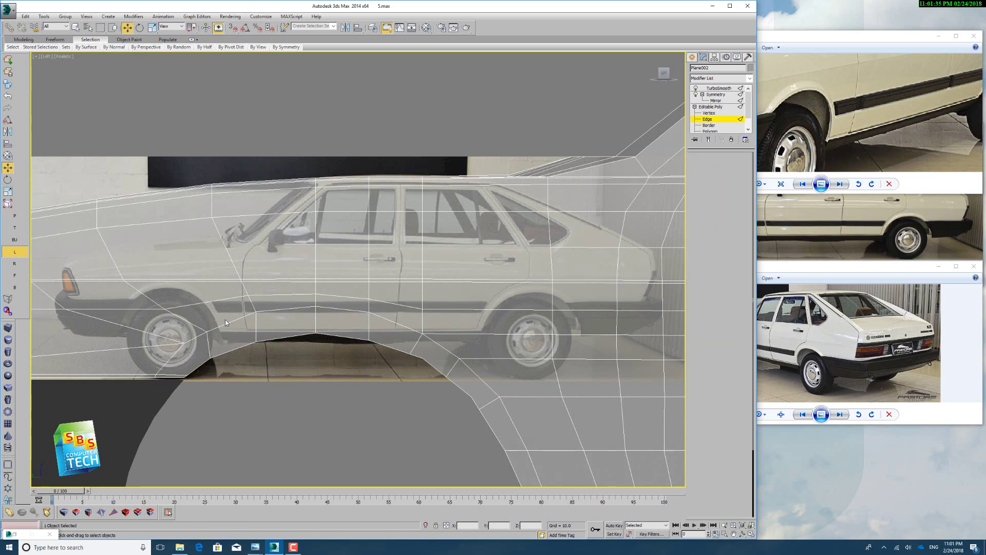
right_click(212, 326)
left_click(196, 261)
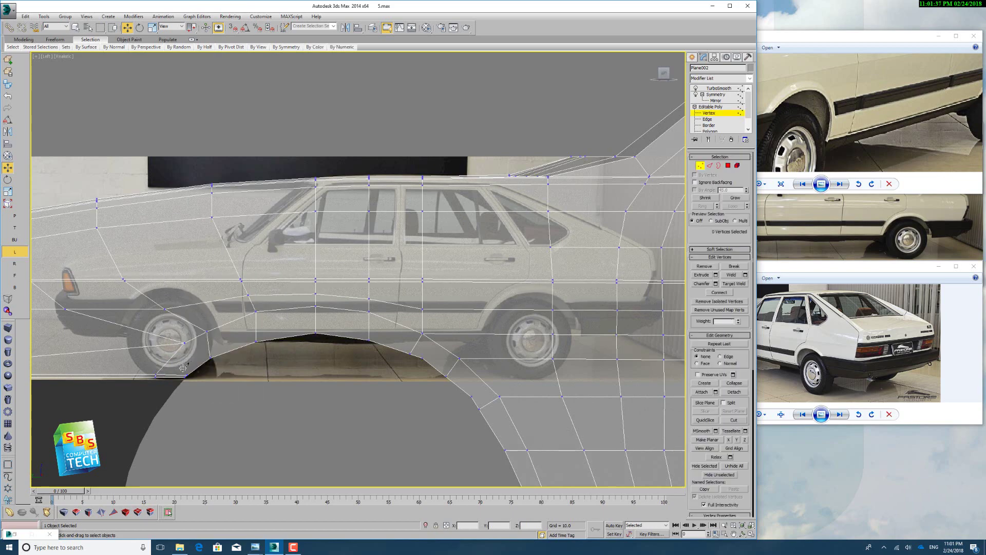
key("alt+c")
scroll(191, 362, "down", 3)
scroll(191, 362, "down", 2)
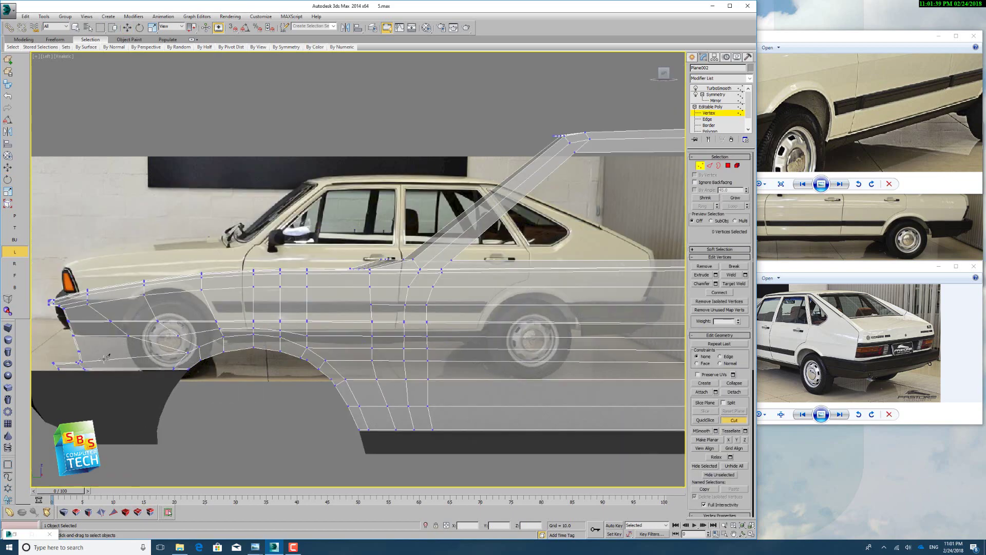
left_click(82, 361)
left_click(187, 362)
Remove the redundant edges around the lower front part of the arch line, ahead of the wheel opening, along with their vertices
left_click(710, 165)
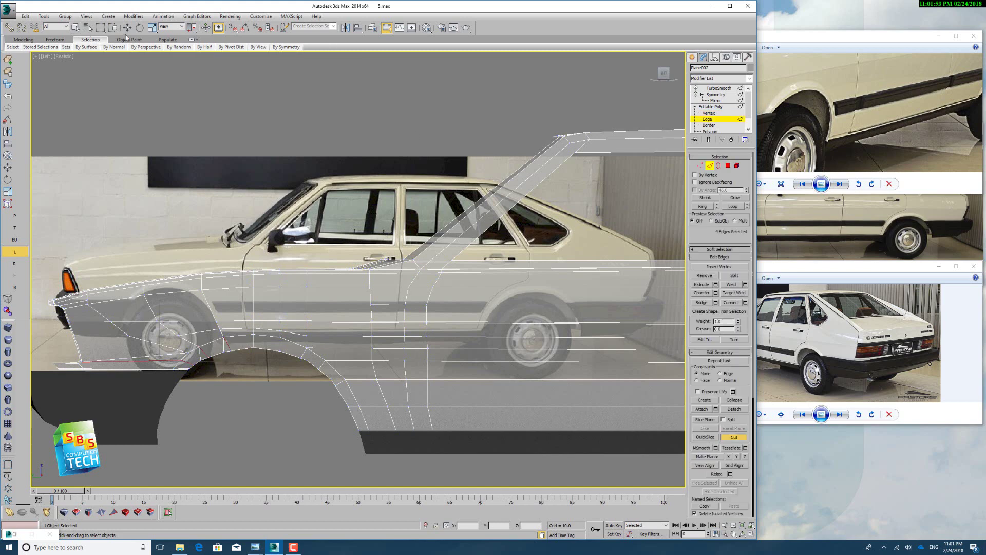
key("w")
left_click(200, 354)
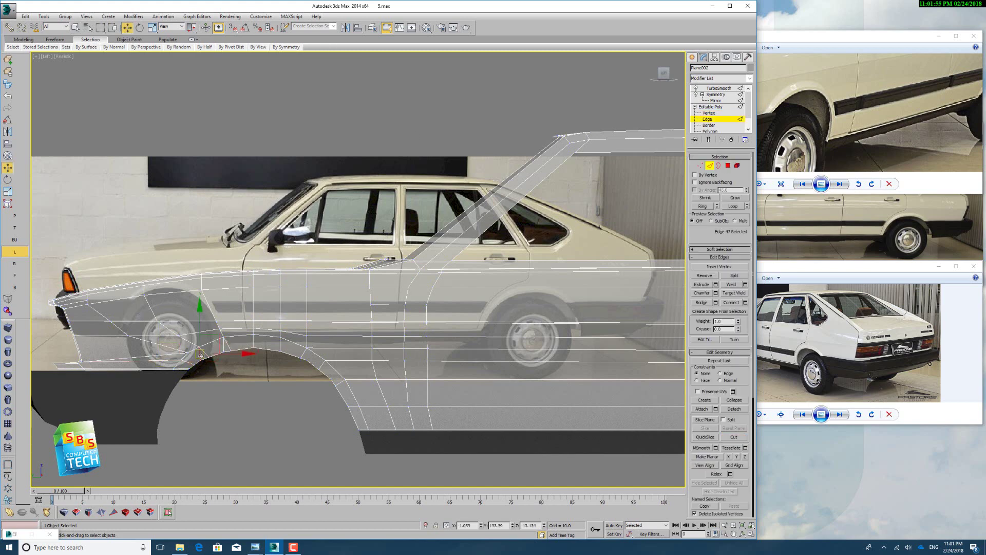
left_click(204, 358)
left_click(223, 348)
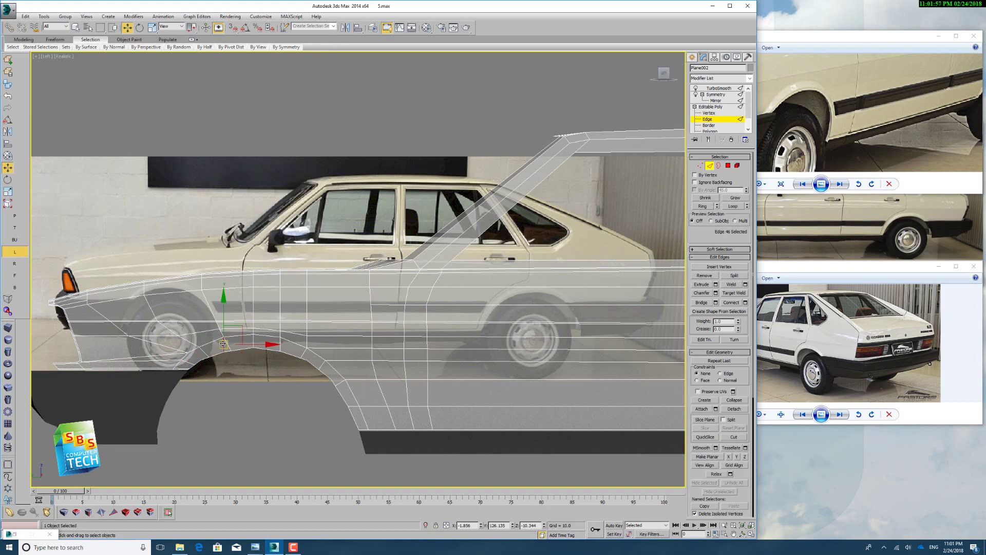
left_click(201, 358)
left_click(173, 352)
key("ctrl+BackSpace")
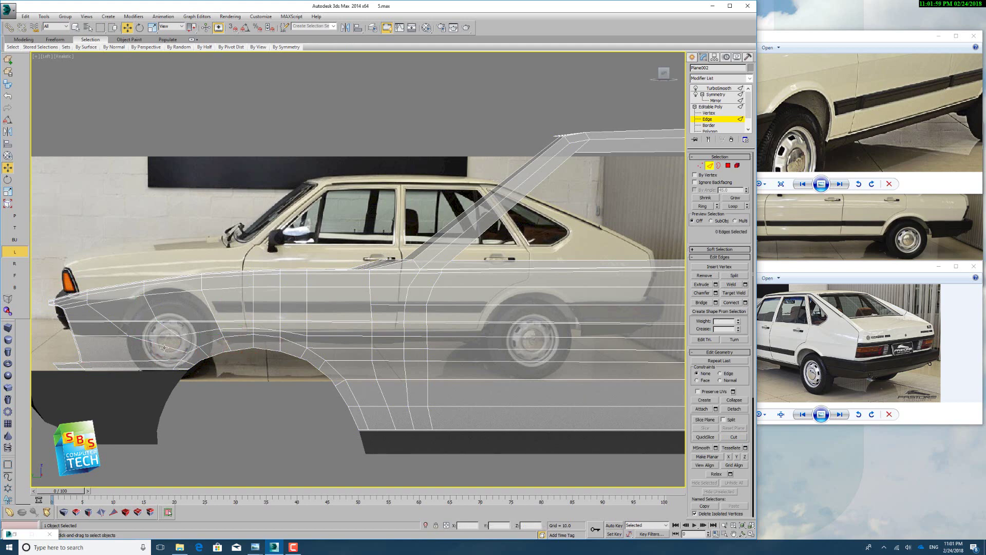
left_click(170, 347)
key("ctrl+BackSpace")
Remove the leftover diagonal edges on the front fender between the body's front end and the arch line, with their vertices
left_click(101, 326)
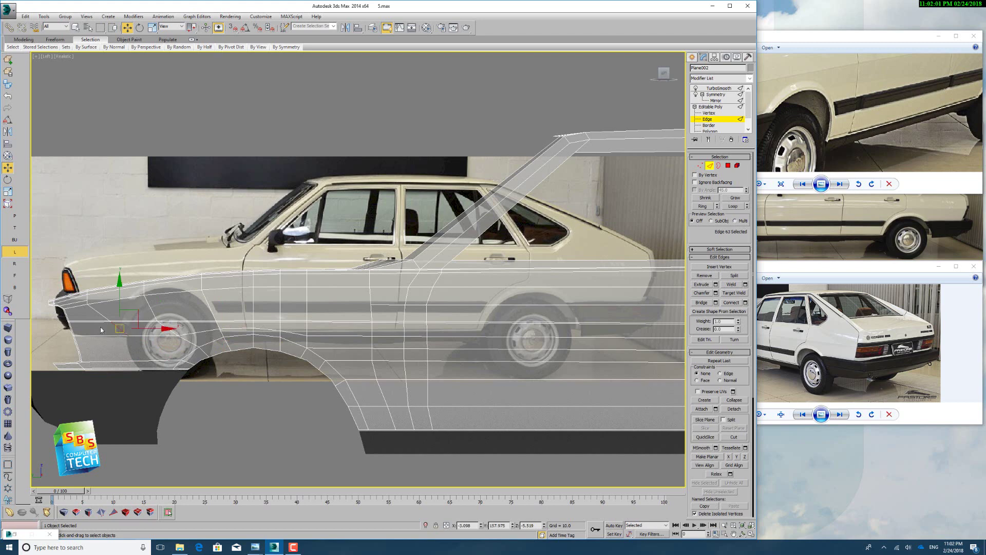
left_click(100, 330)
left_click(99, 314)
key("ctrl+BackSpace")
Cut a steep edge down the front fender from the upper line to the lower lip and clear the leftover vertices beside it
left_click(698, 165)
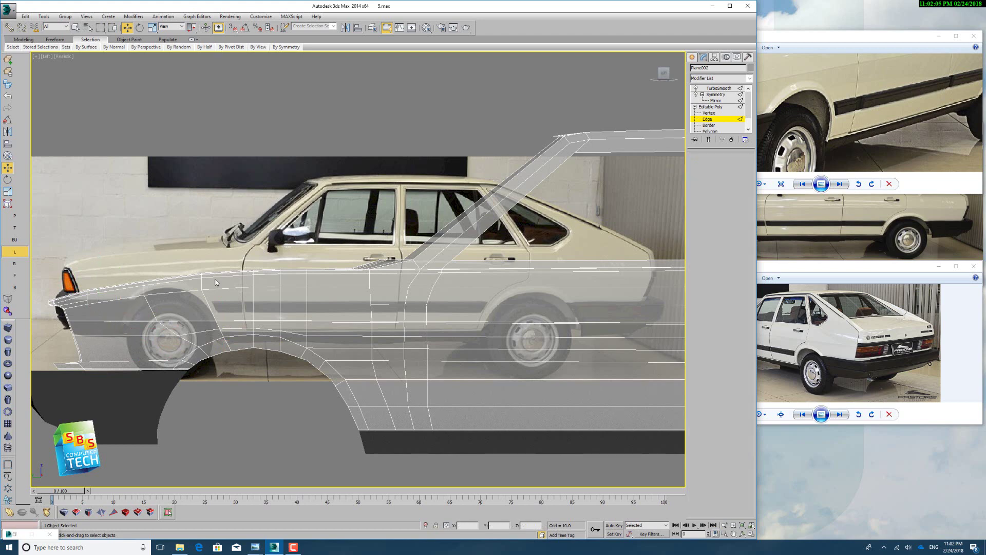
right_click(93, 312)
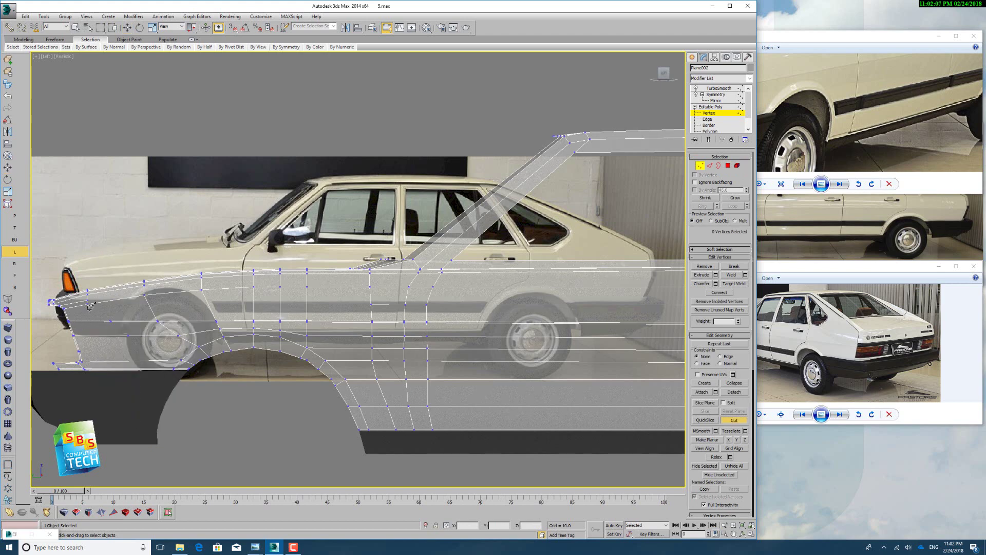
left_click(87, 303)
left_click(117, 368)
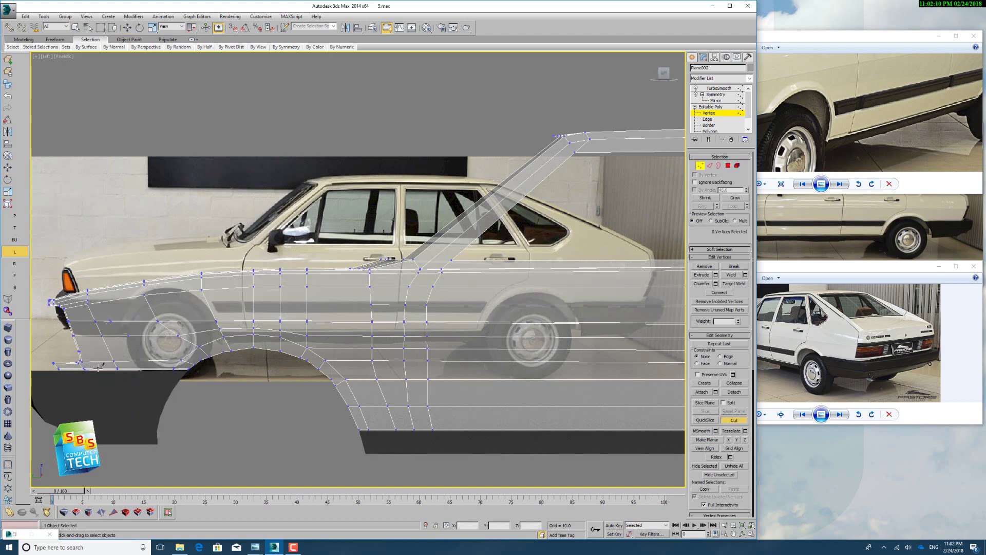
left_click(127, 27)
left_click_drag(144, 352, 144, 352)
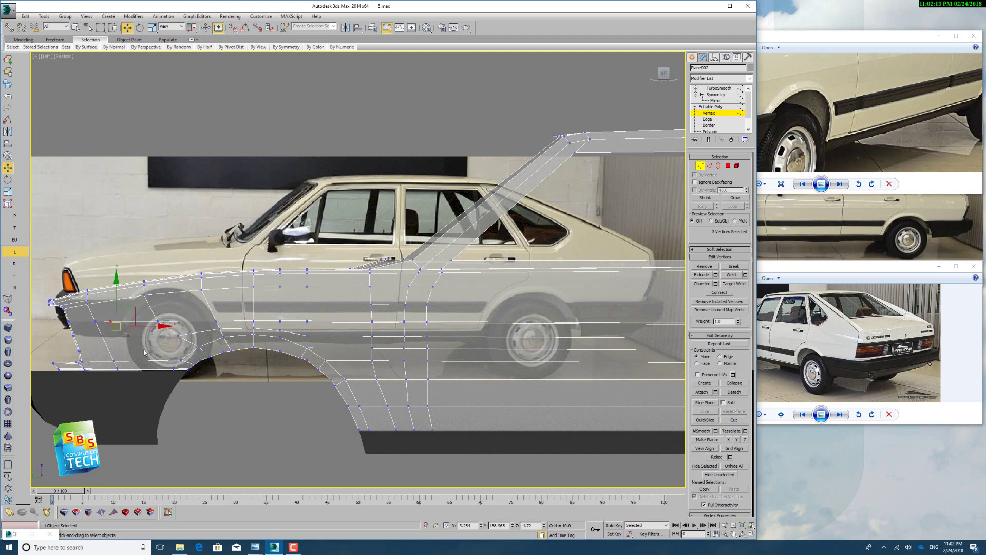
left_click(145, 352)
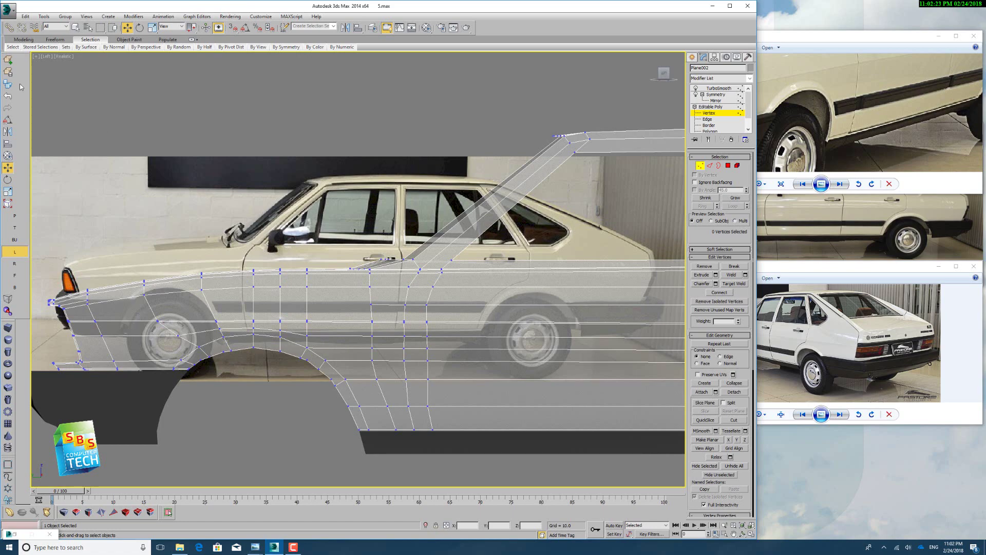
Inspect the whole body mesh in the perspective view and return to the left view
left_click(45, 57)
left_click(67, 84)
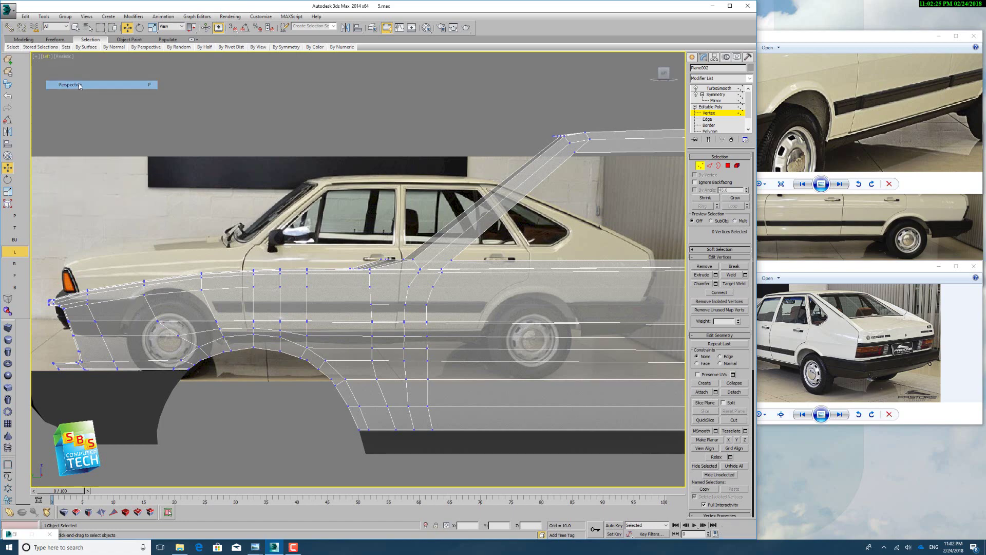
scroll(289, 281, "down", 5)
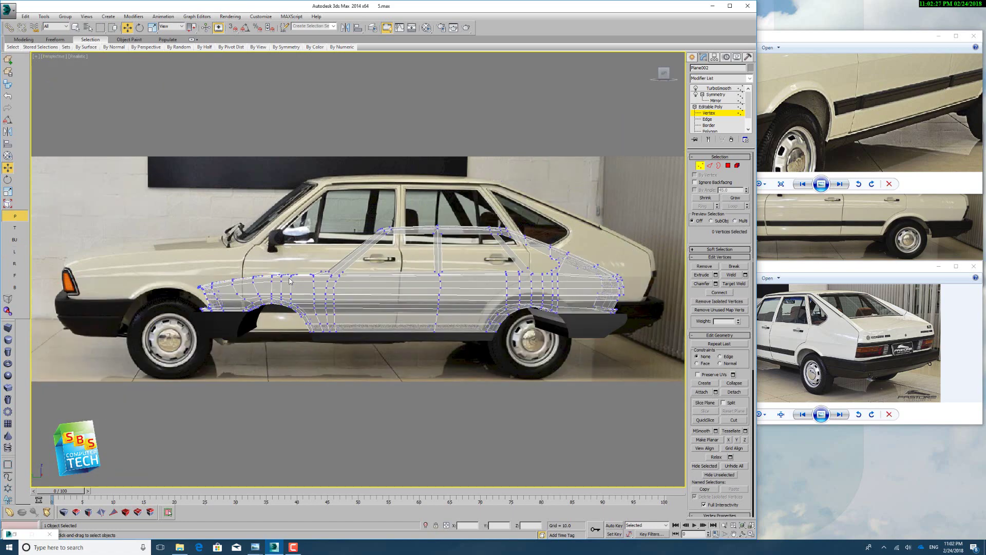
scroll(289, 281, "up", 3)
left_click(54, 56)
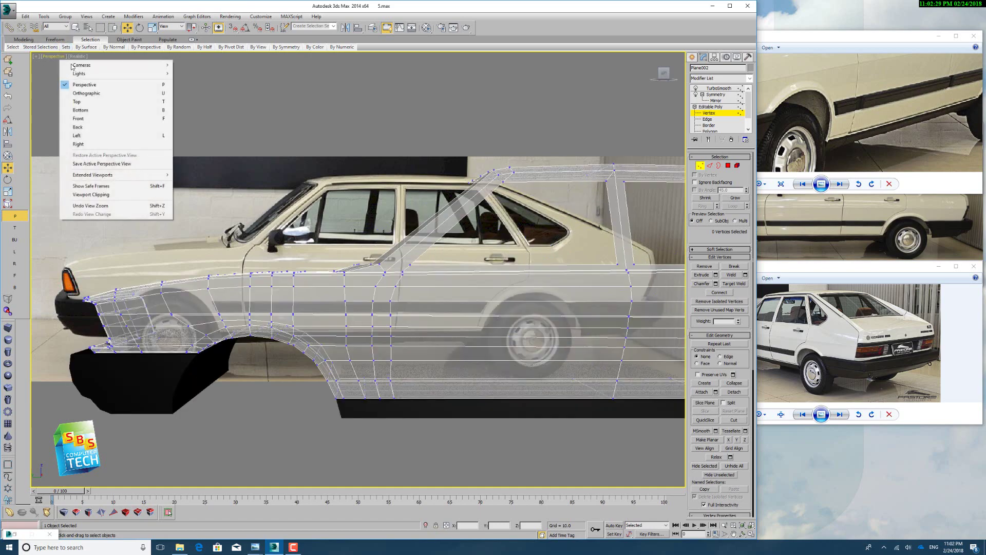
left_click(91, 134)
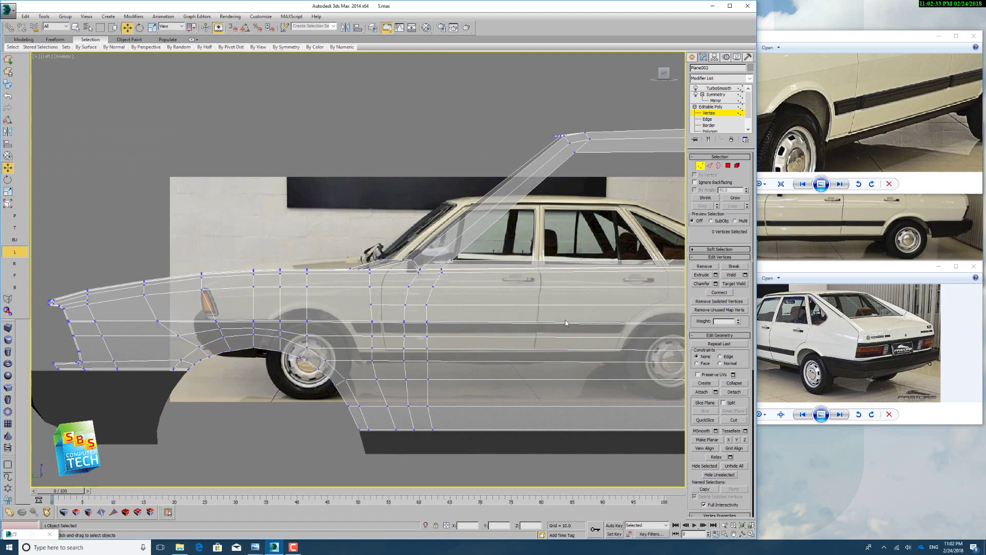
scroll(565, 322, "down", 3)
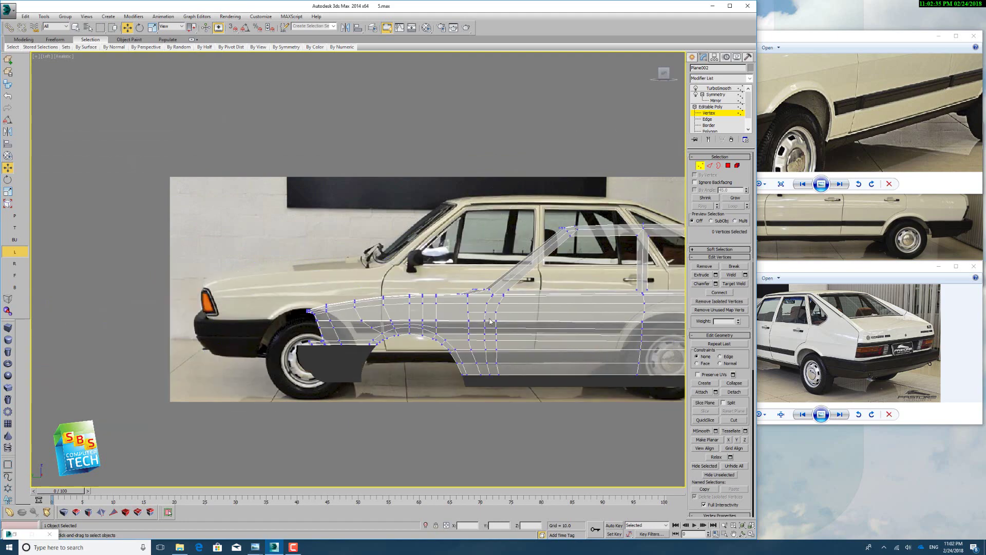
Assign the blue Material #0 to the car body mesh in the perspective view
left_click(732, 533)
left_click_drag(504, 347, 401, 322)
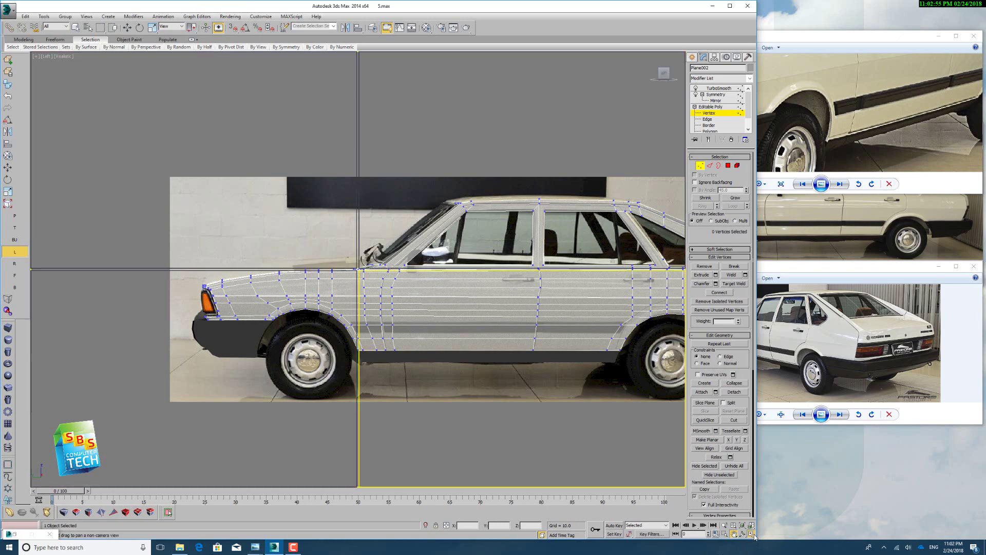
left_click(751, 533)
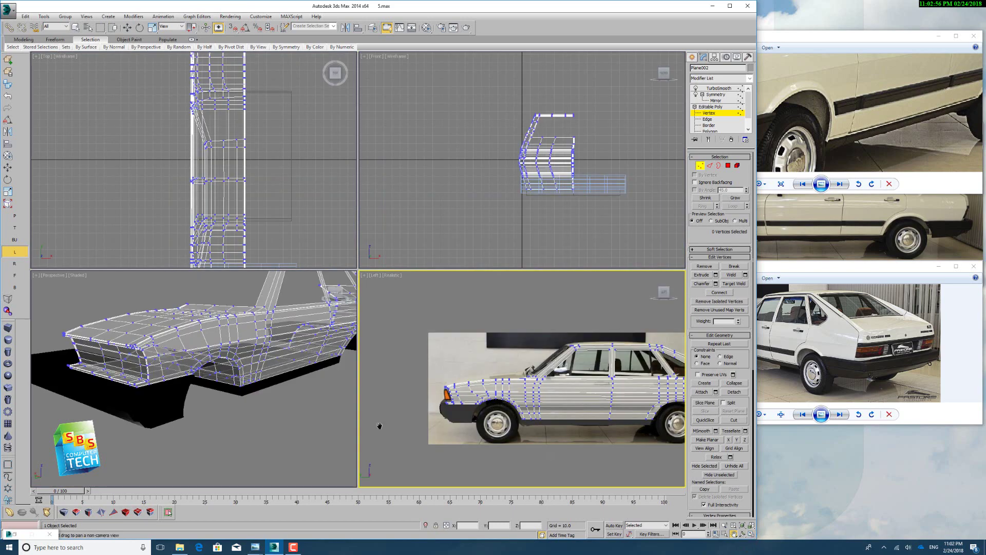
left_click(749, 534)
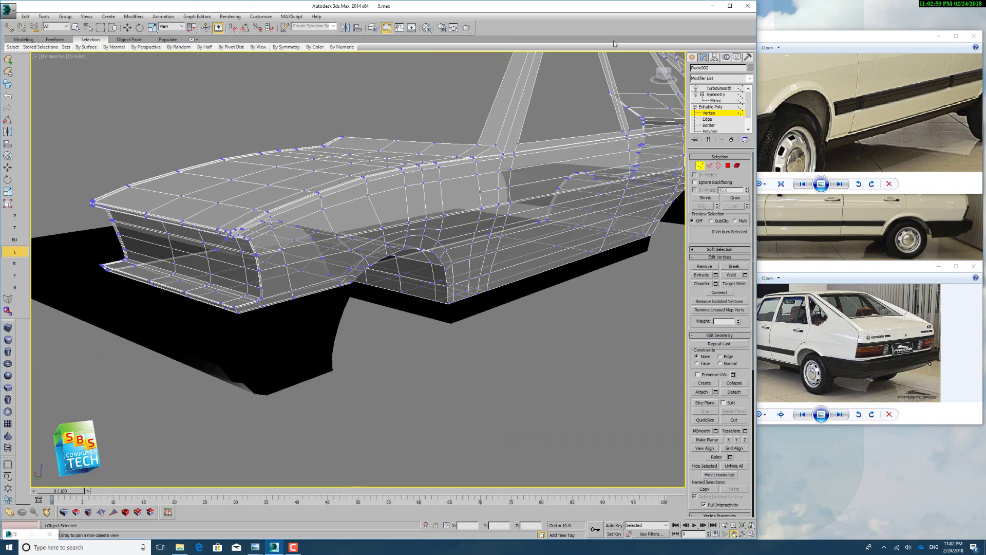
left_click(426, 27)
left_click_drag(553, 389, 508, 281)
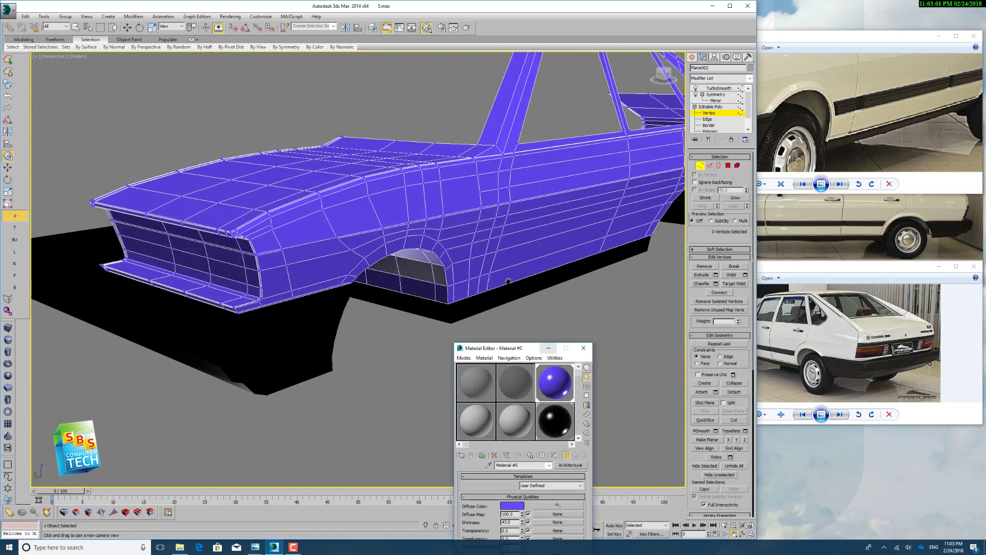
left_click(548, 347)
Cut an edge across the inner liner on the rear half of the front wheel arch, from the outer arch vertex to the inner rim
scroll(413, 248, "up", 3)
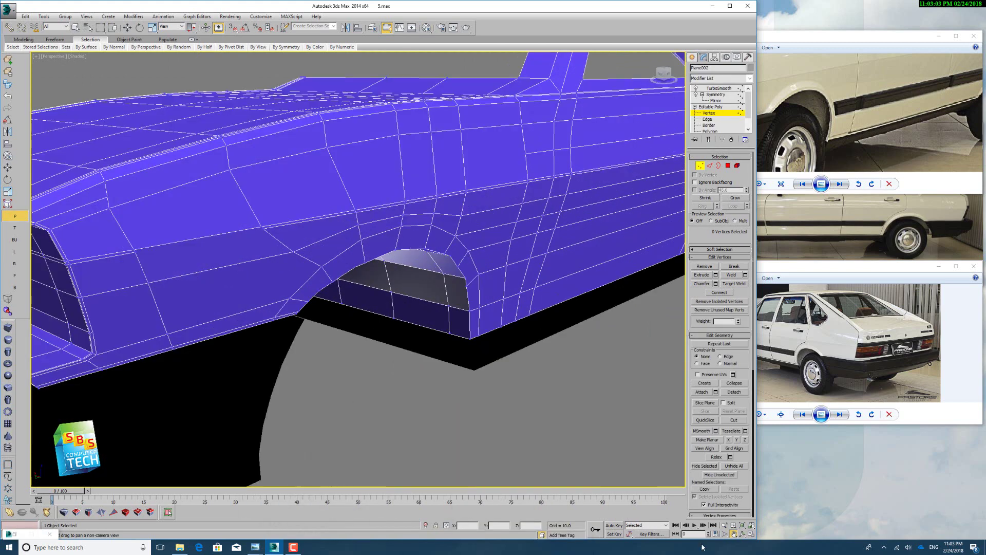
left_click(743, 534)
left_click_drag(337, 304, 330, 287)
left_click(733, 534)
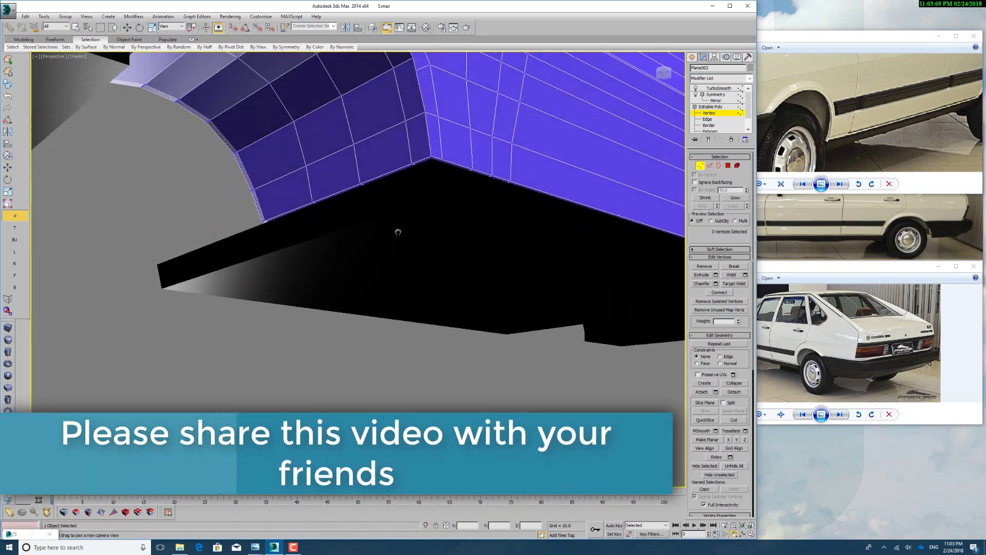
left_click_drag(399, 231, 439, 323)
scroll(437, 308, "up", 4)
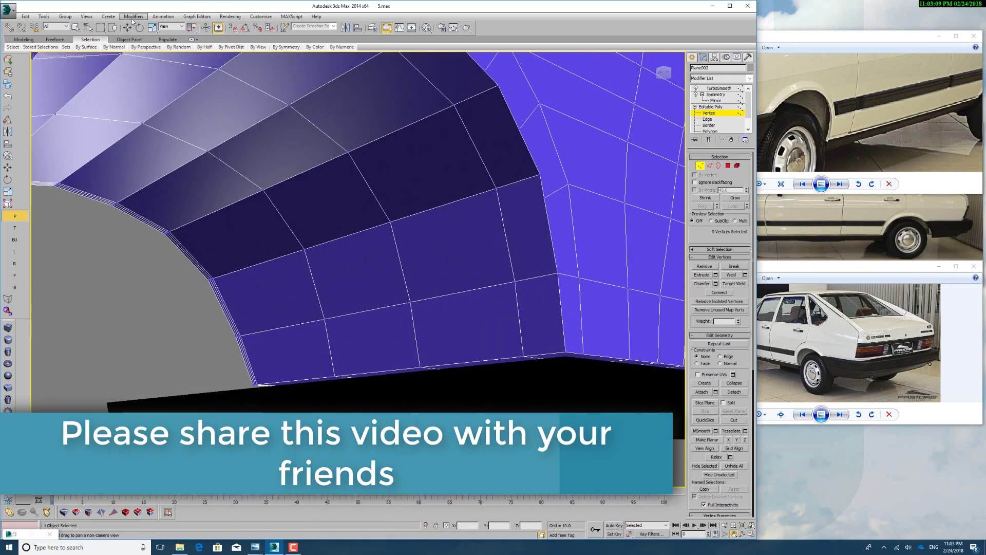
left_click(127, 28)
right_click(510, 264)
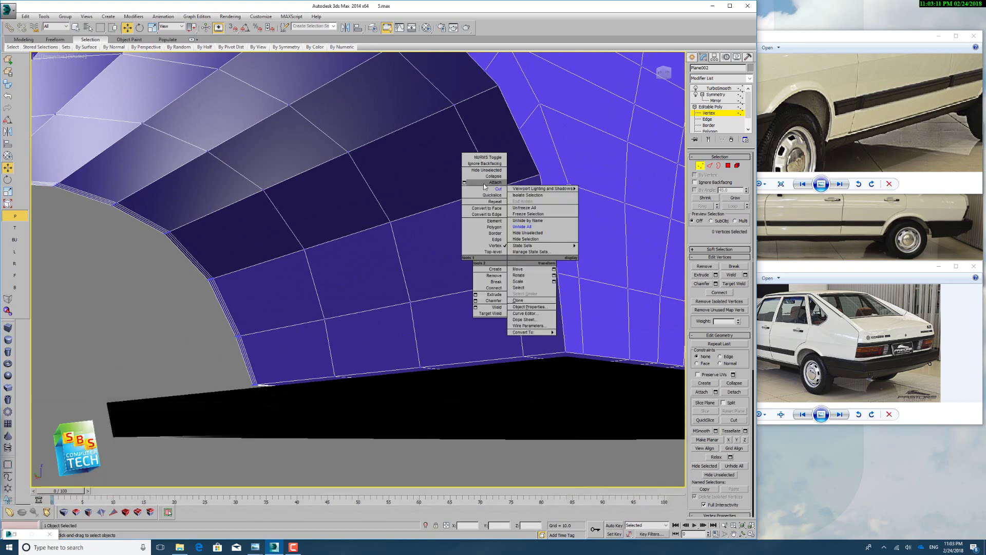
left_click(500, 194)
key("alt+c")
left_click(543, 196)
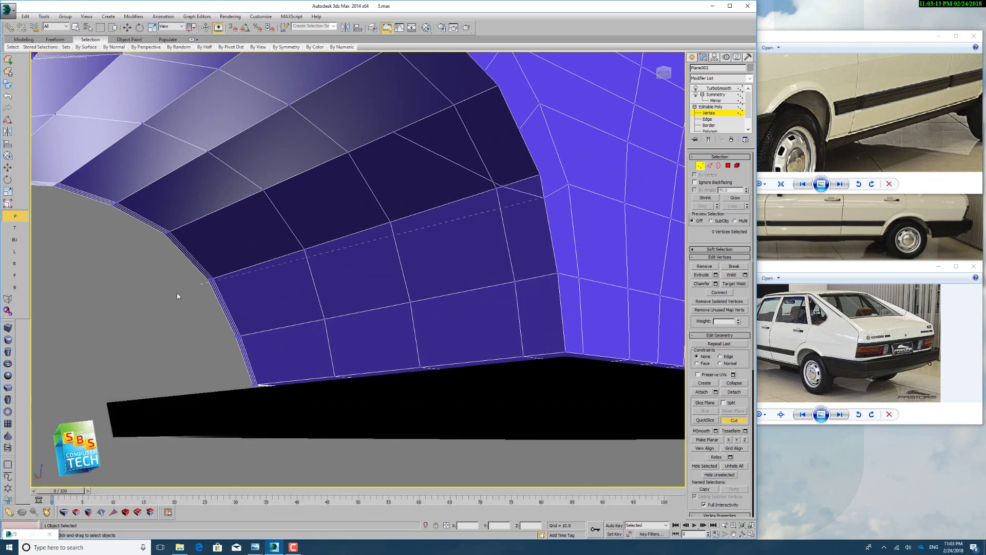
left_click(399, 130)
left_click(216, 294)
right_click(284, 262)
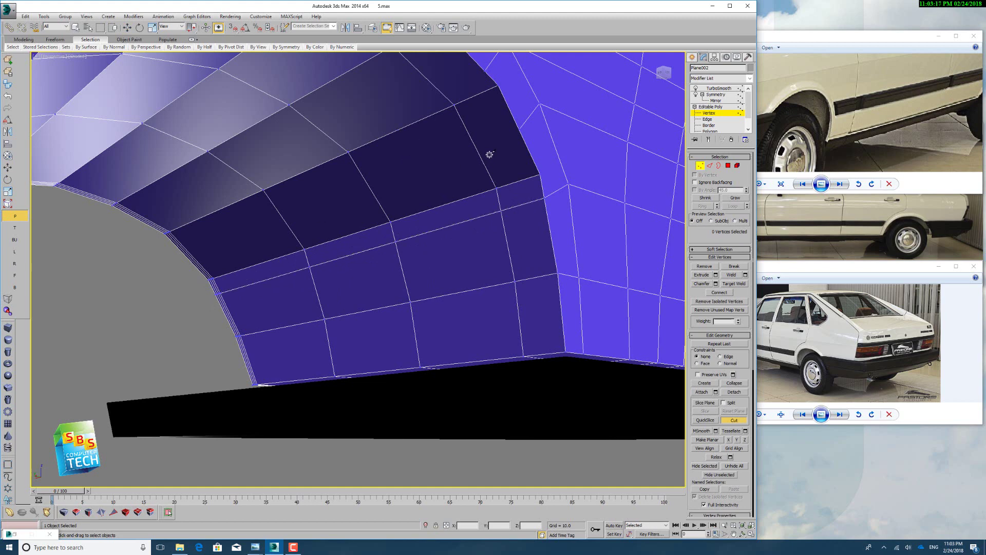
Cut two more edges across the liner above the first cut, each from an outer arch vertex to the inner rim
left_click(425, 118)
left_click(517, 130)
left_click(185, 258)
left_click(485, 71)
left_click(149, 226)
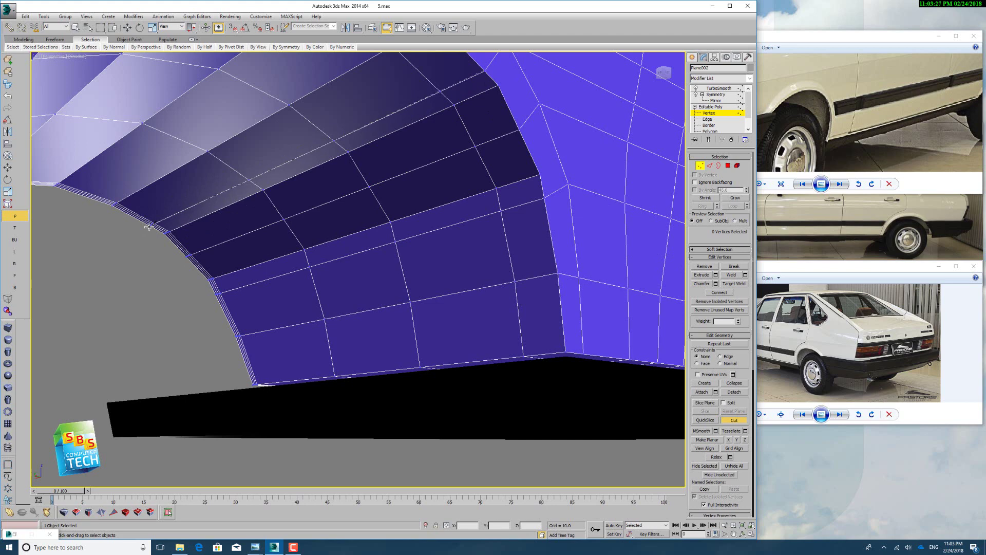
Remove the two old cross edge loops lying between the new cuts on the rear half of the wheel arch liner
left_click(710, 165)
key("w")
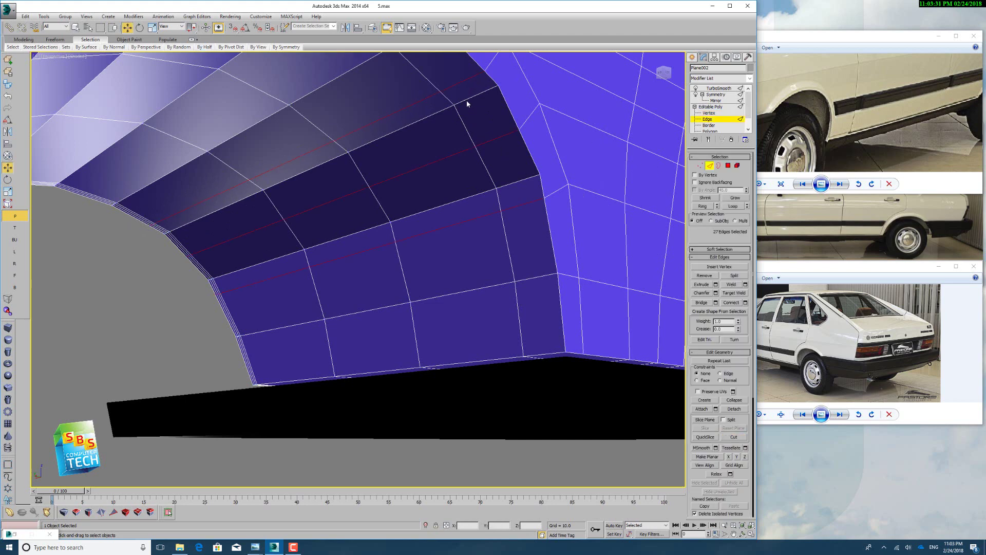
left_click(466, 100)
left_click(734, 206)
left_click(556, 237)
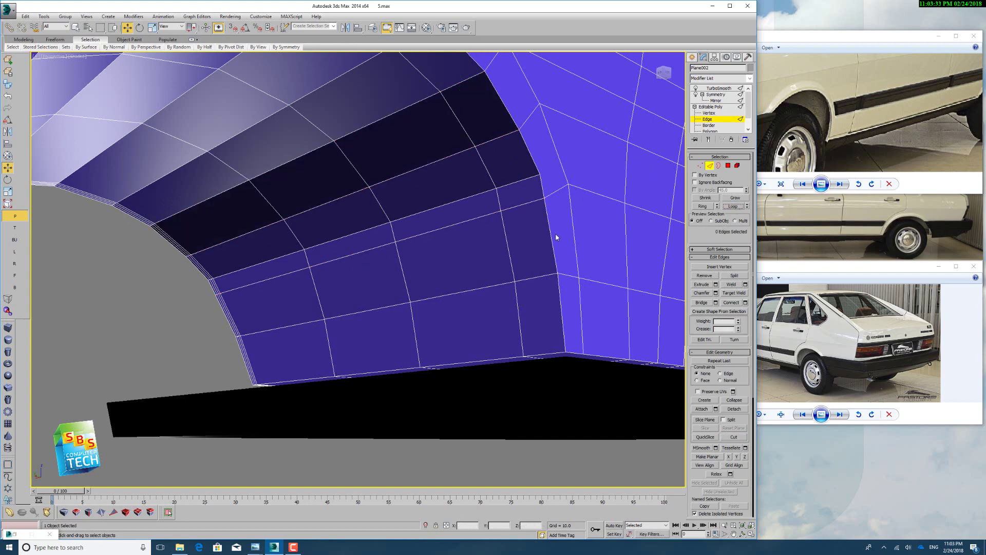
left_click(523, 180)
key("ctrl+BackSpace")
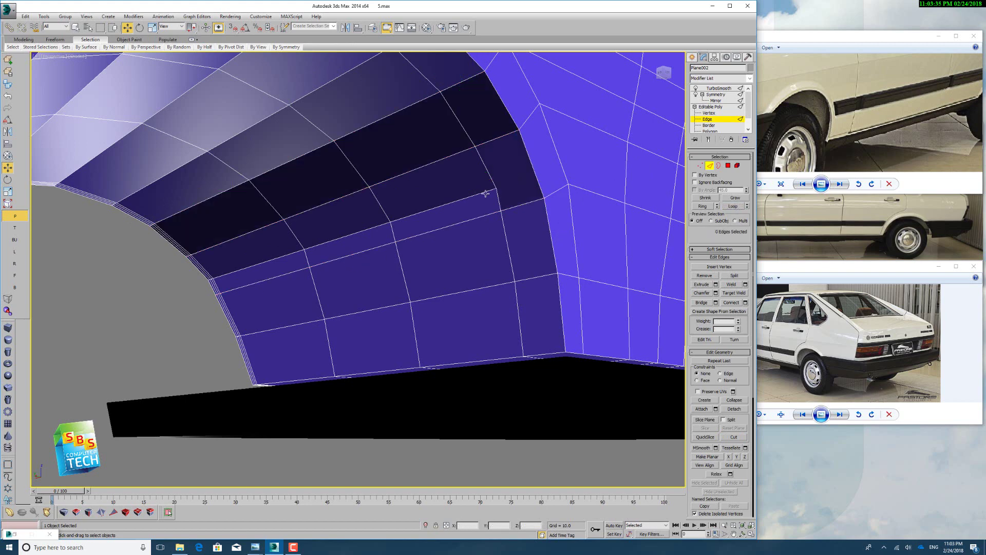
left_click(485, 194)
left_click(733, 206)
key("ctrl+BackSpace")
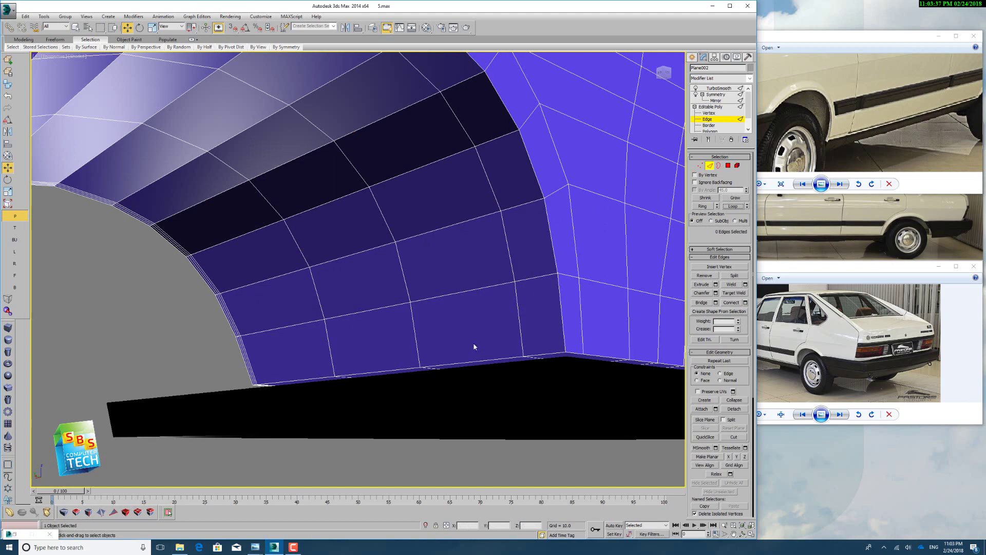
Cut an edge across the liner on the front half of the wheel arch, from the upper outer arch vertex to the inner rim
left_click(742, 534)
left_click_drag(402, 213, 339, 257)
left_click(734, 534)
left_click_drag(250, 331, 443, 204)
scroll(381, 272, "up", 5)
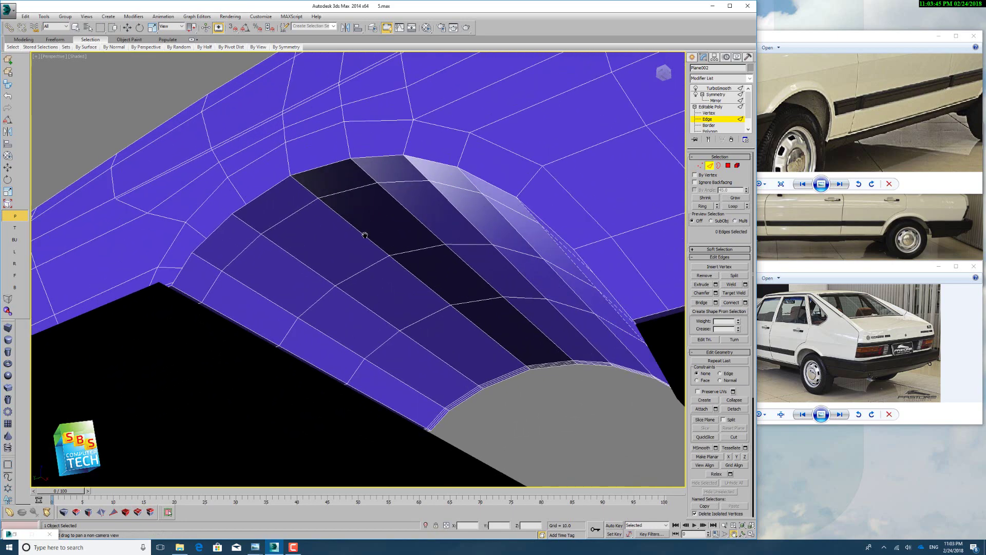
left_click(127, 27)
right_click(377, 301)
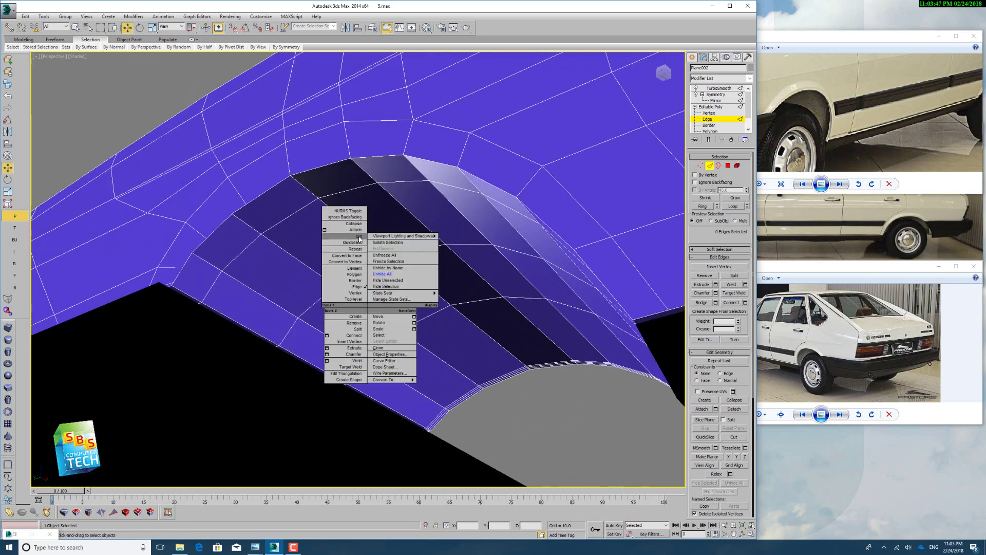
key("alt+c")
left_click(245, 205)
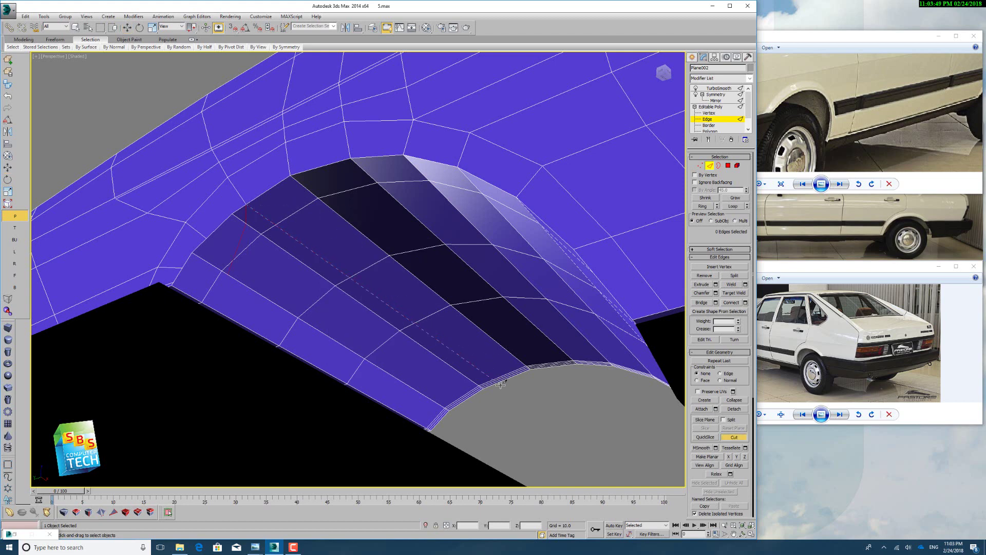
left_click(495, 384)
right_click(495, 384)
Cut three further edges across the front half of the liner from the lower outer arch vertices to the inner rim
left_click(207, 239)
left_click(458, 405)
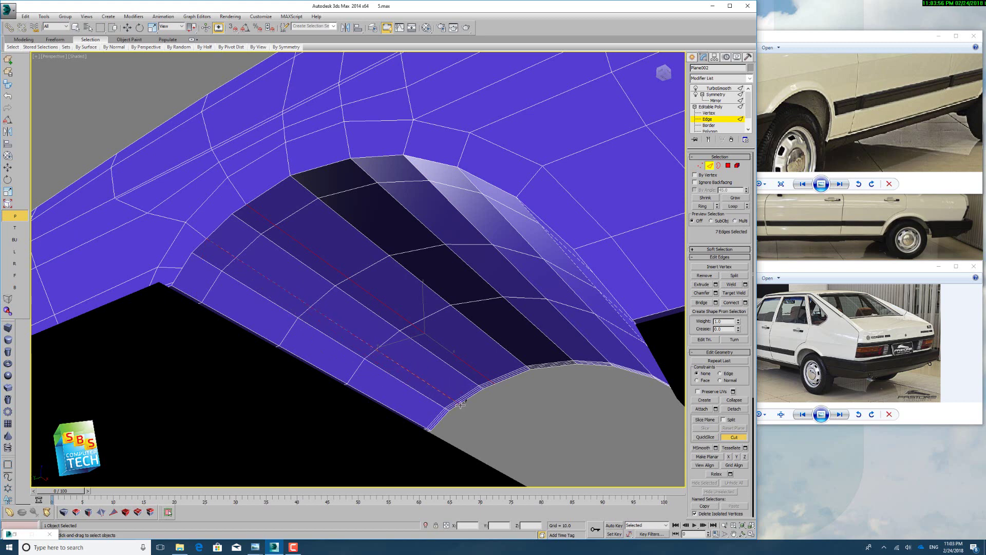
left_click(184, 262)
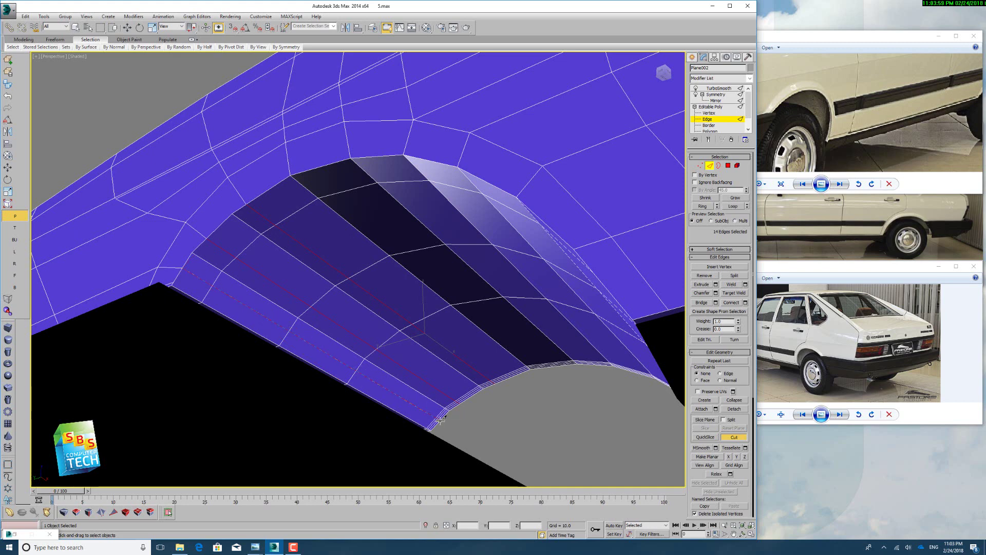
left_click(440, 420)
left_click(175, 283)
left_click(432, 427)
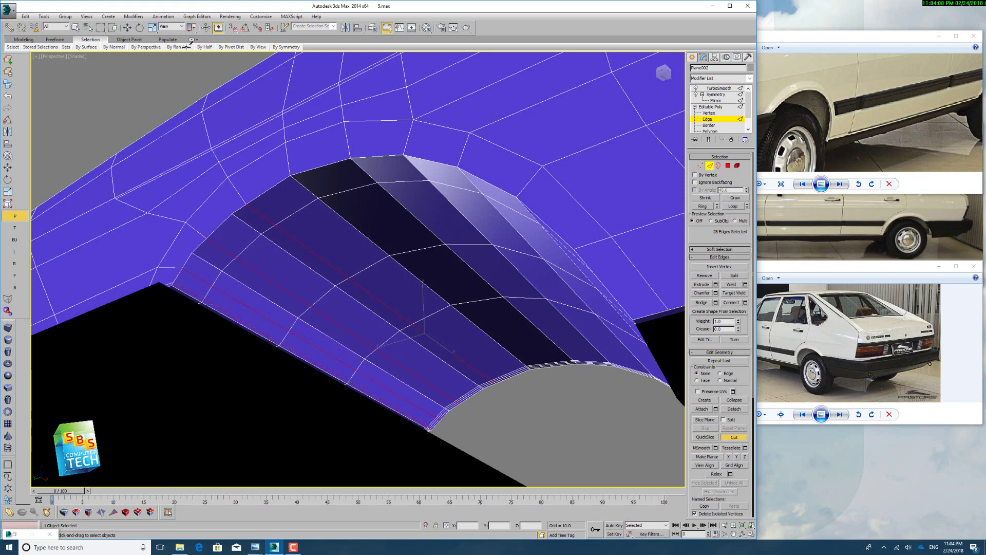
Remove the old cross edge loop between the two upper cuts on the front half of the wheel arch liner
left_click(127, 27)
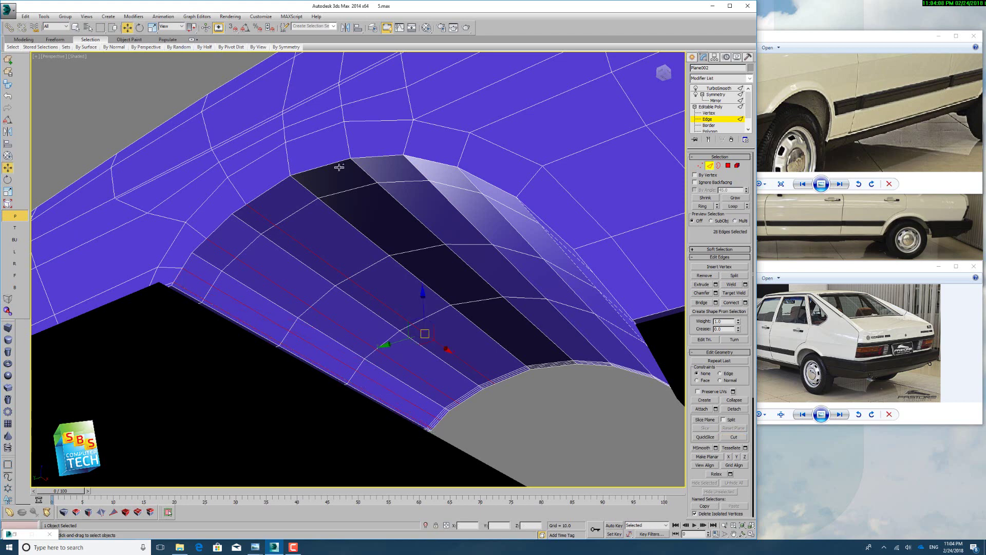
left_click(280, 246)
left_click(736, 203)
key("ctrl+BackSpace")
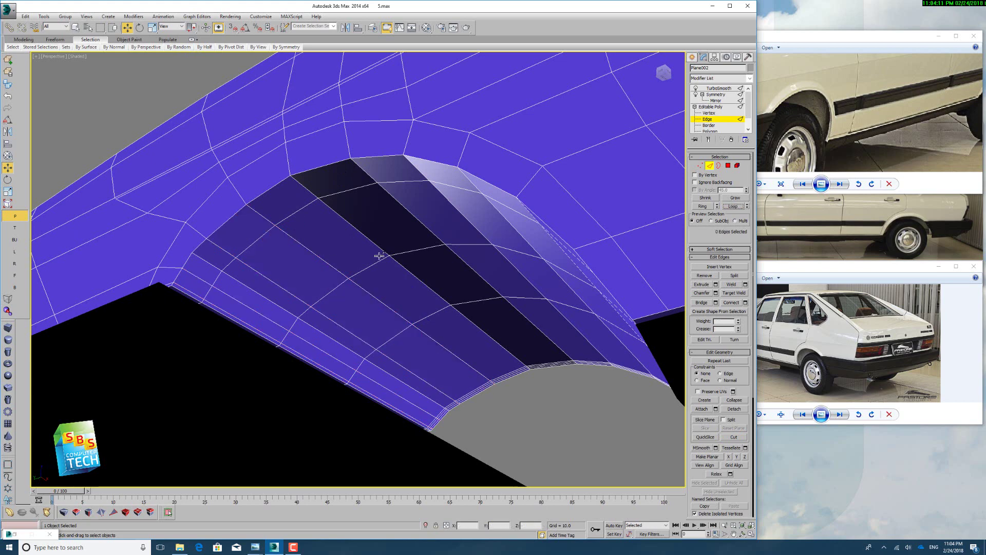